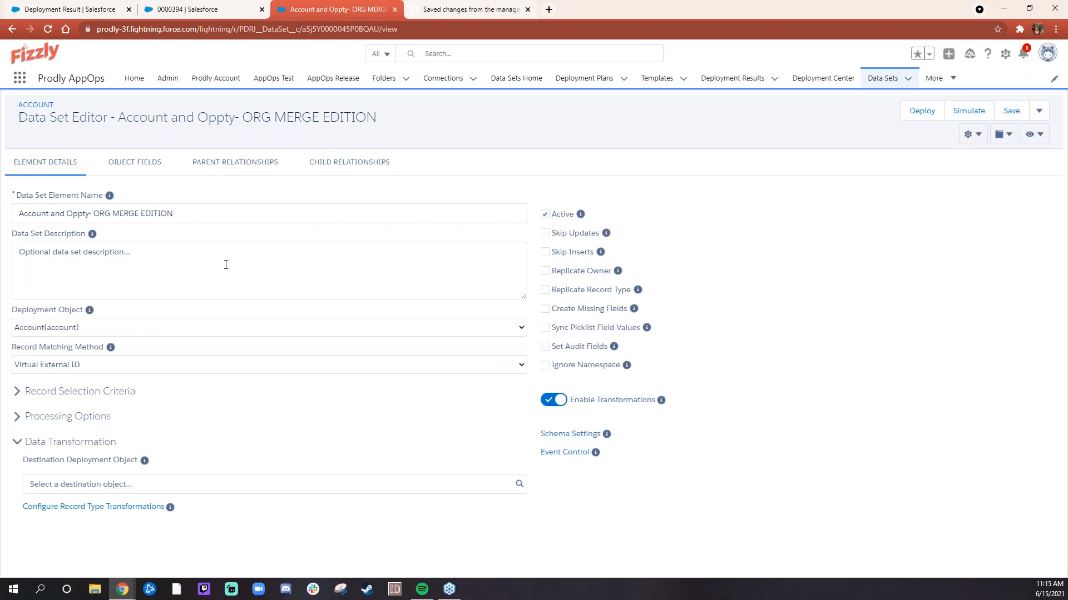
- Review the parent relationships and child relationships of the Account element in the data set
left_click(255, 165)
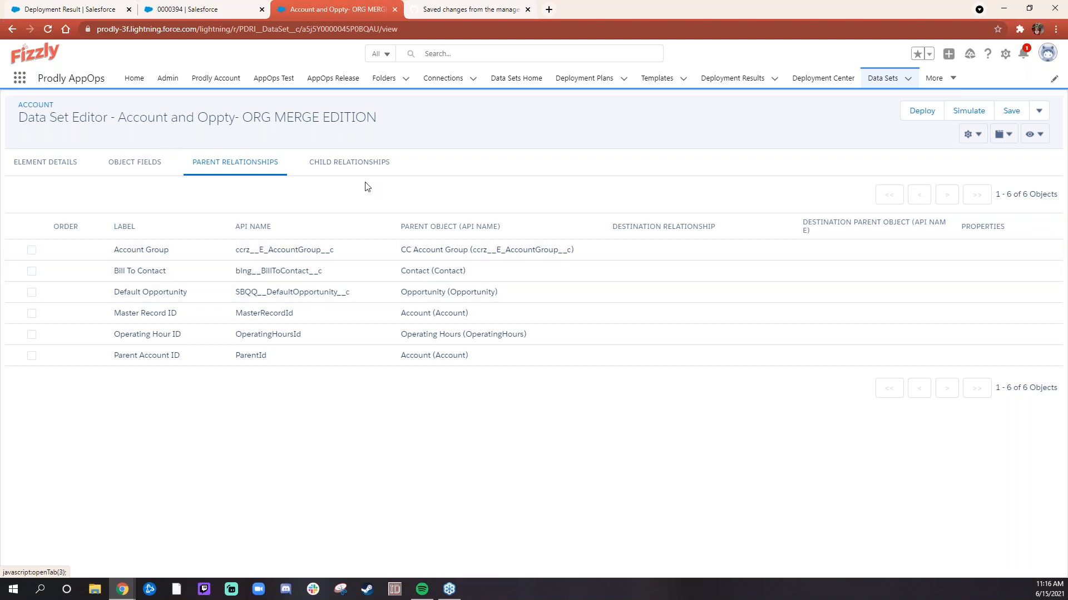
left_click(358, 169)
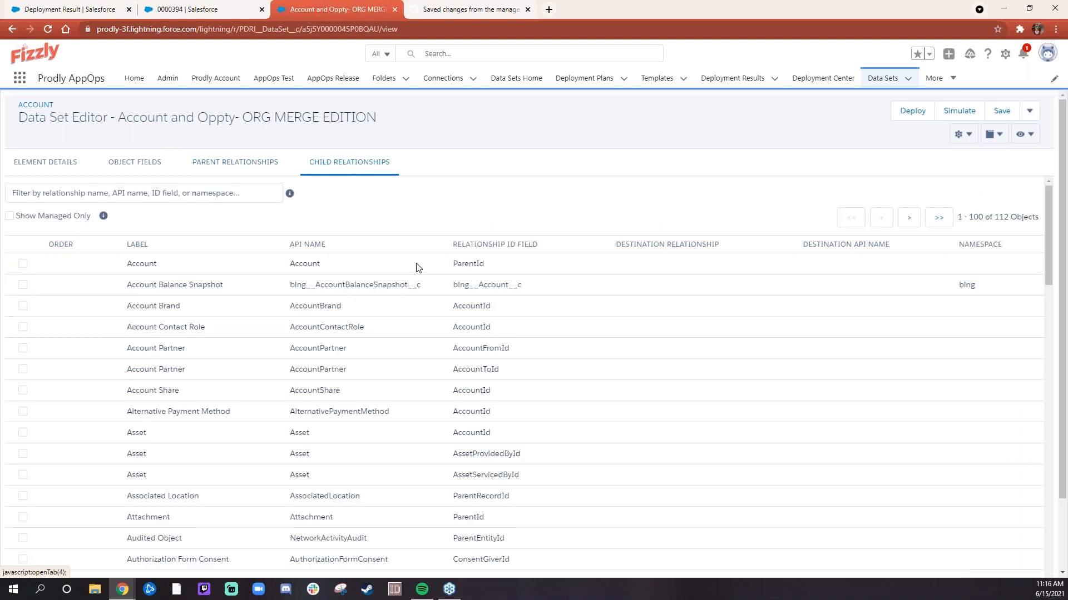
scroll(413, 324, "down", 5)
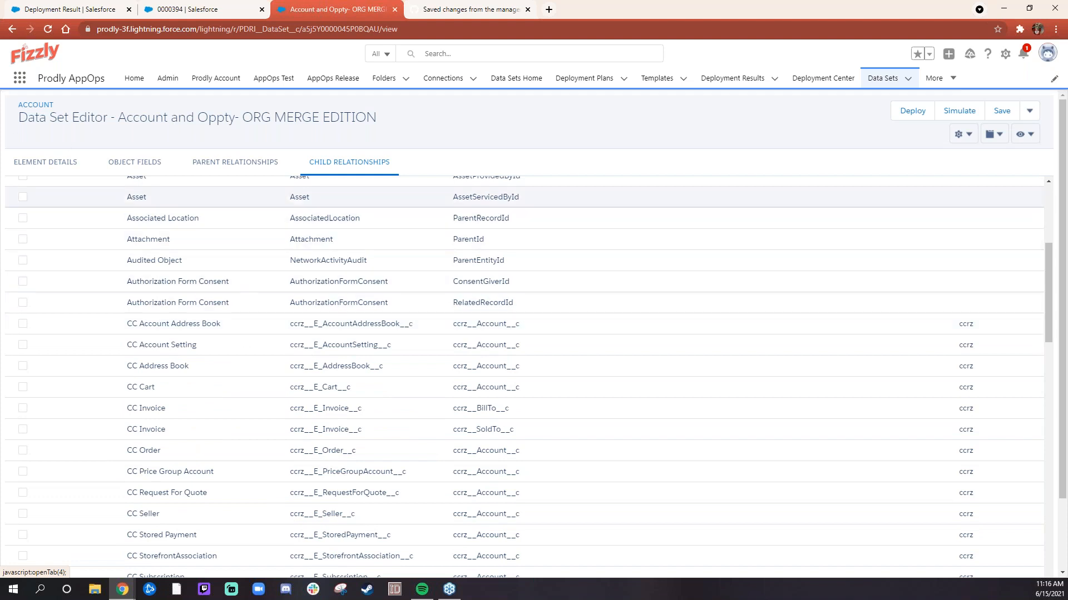
- Enable Create Missing in the field properties of the Account object field BEST NEW CUSTOM FIELD
left_click(139, 163)
scroll(266, 374, "down", 2)
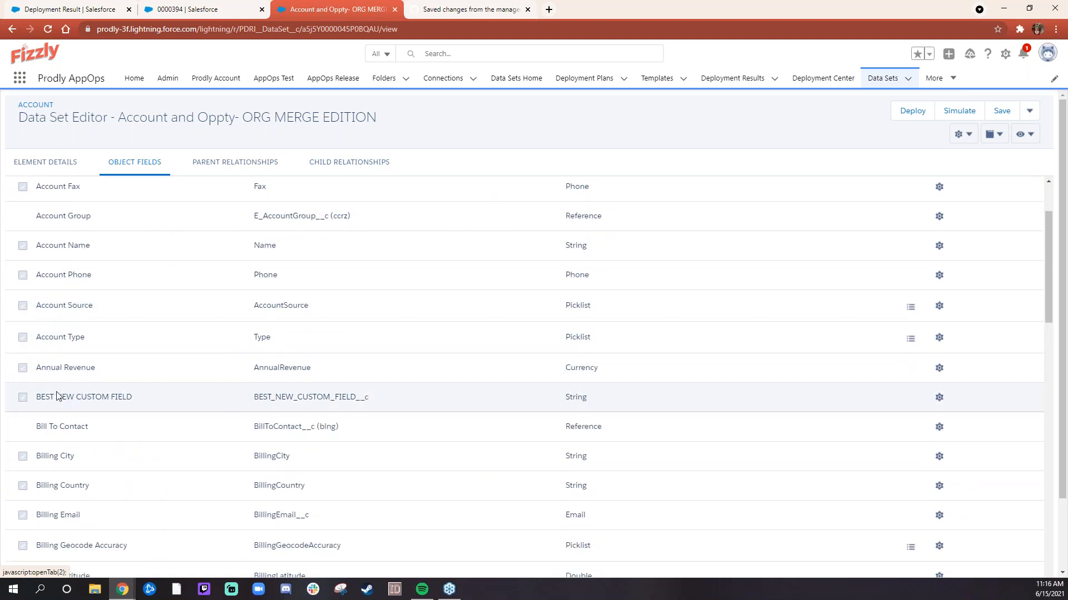
left_click_drag(35, 398, 361, 406)
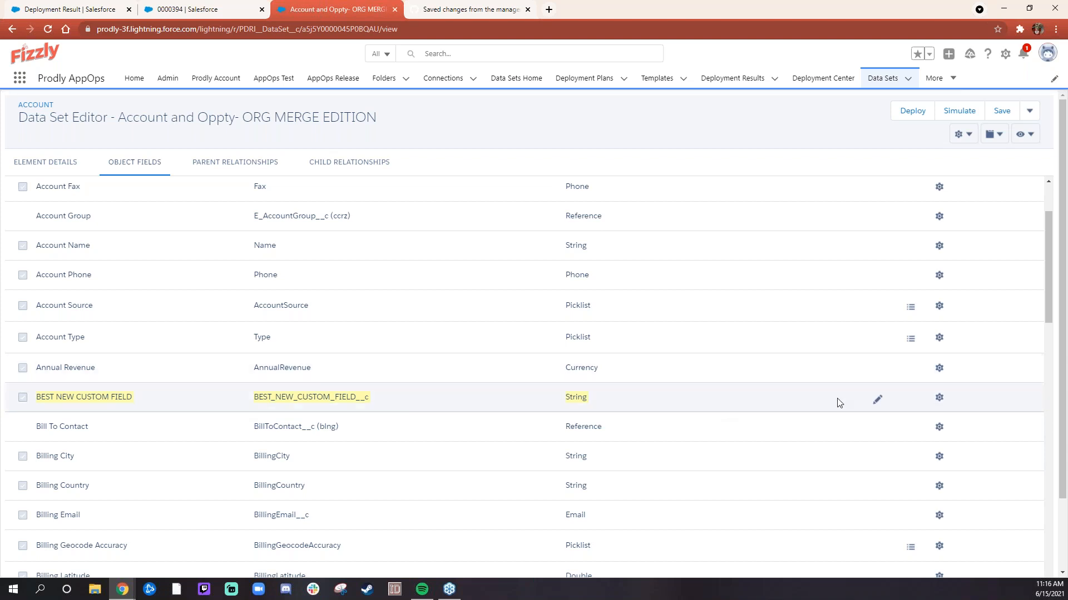
left_click(878, 400)
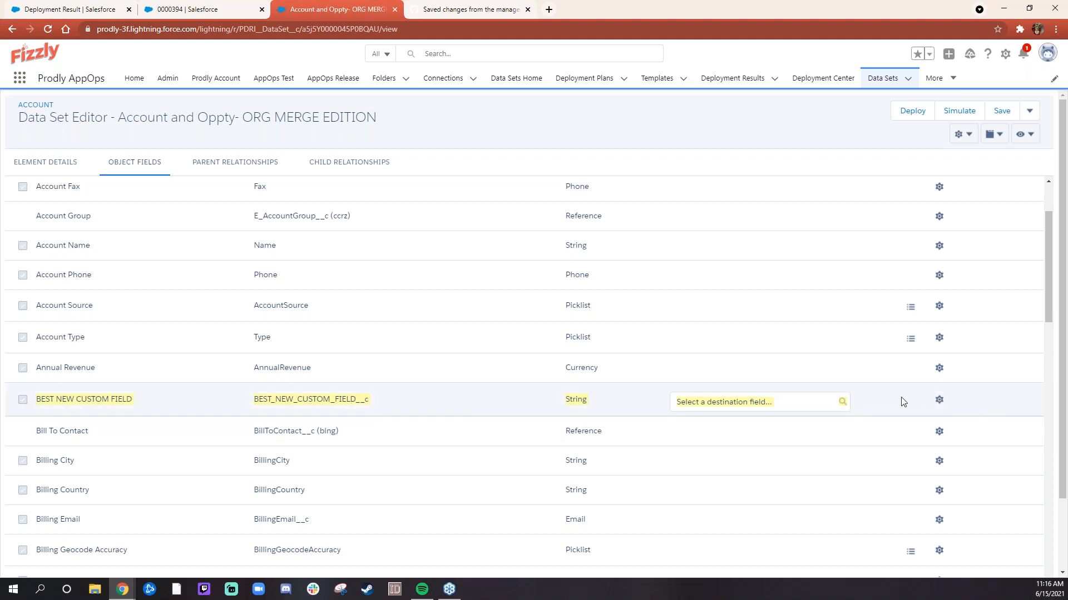
left_click(939, 404)
left_click(938, 401)
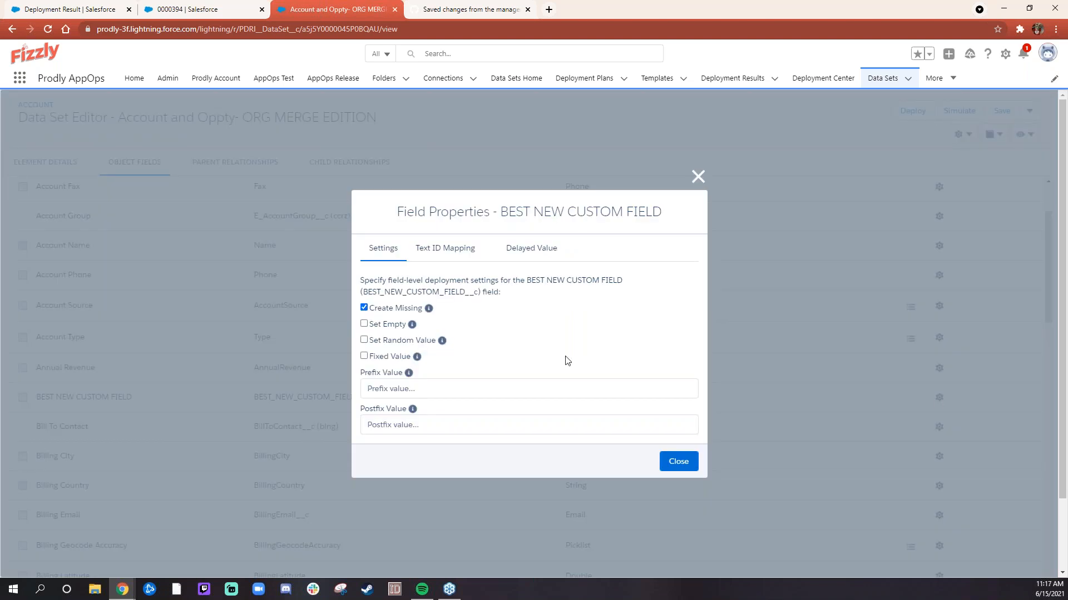
left_click(676, 463)
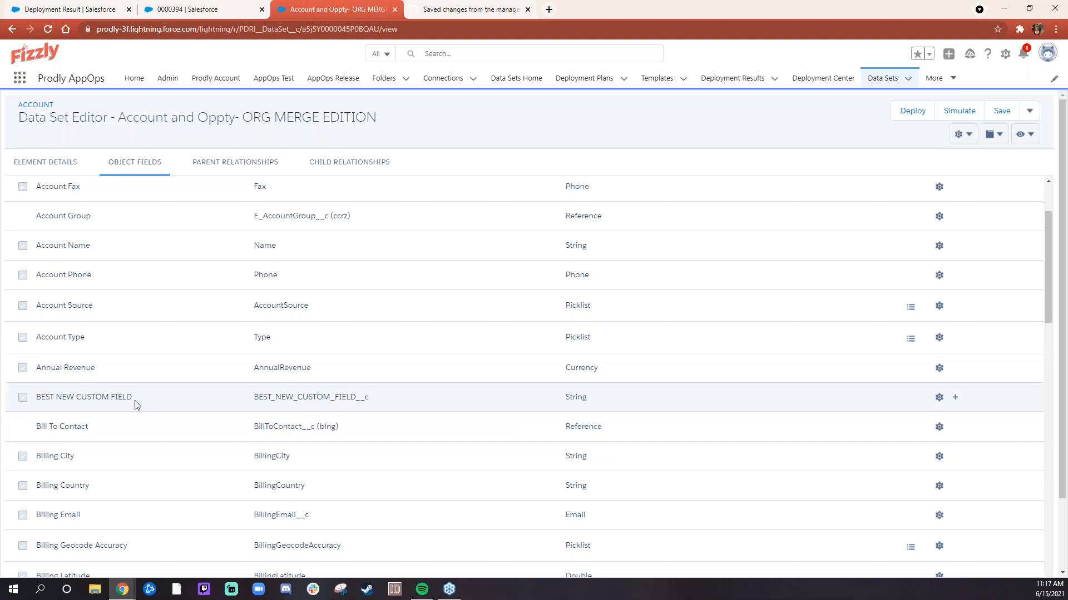
- Review the Create Missing Fields option in the Account element details, then return to its object fields
left_click(62, 164)
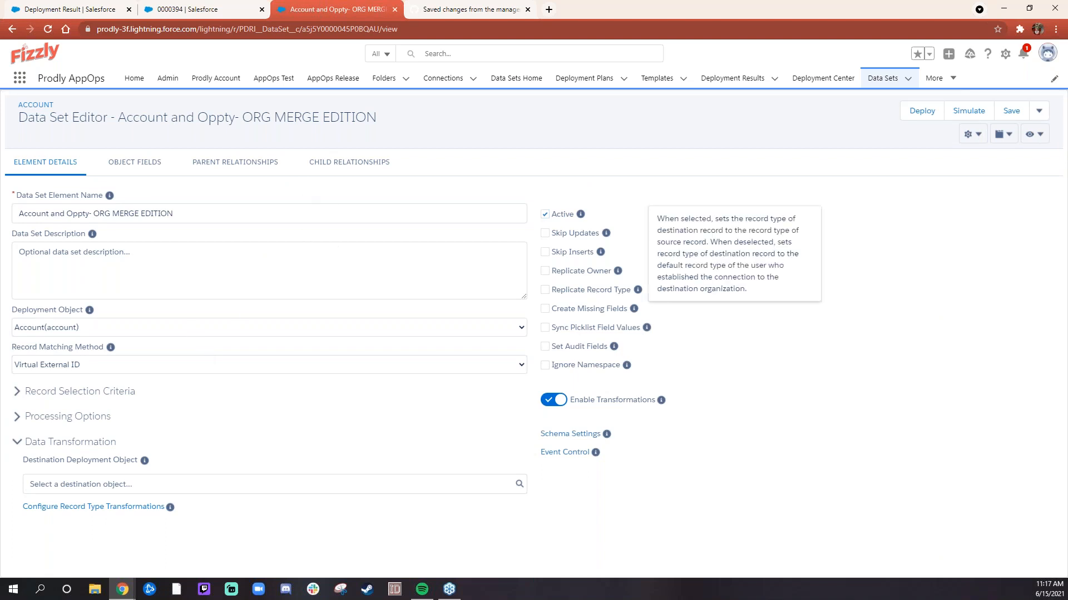
left_click_drag(645, 309, 545, 310)
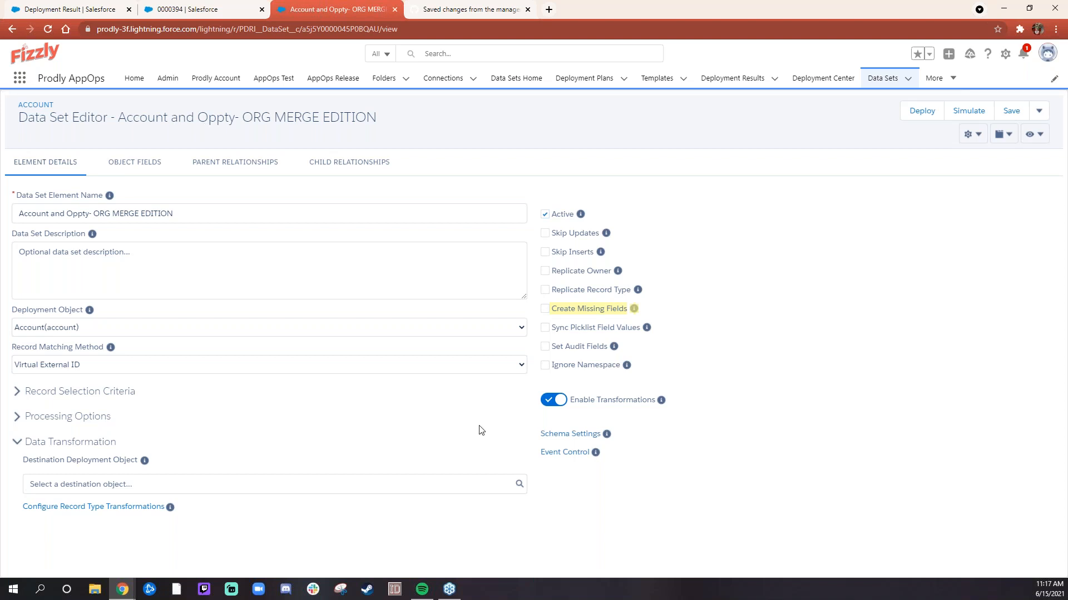
left_click(134, 163)
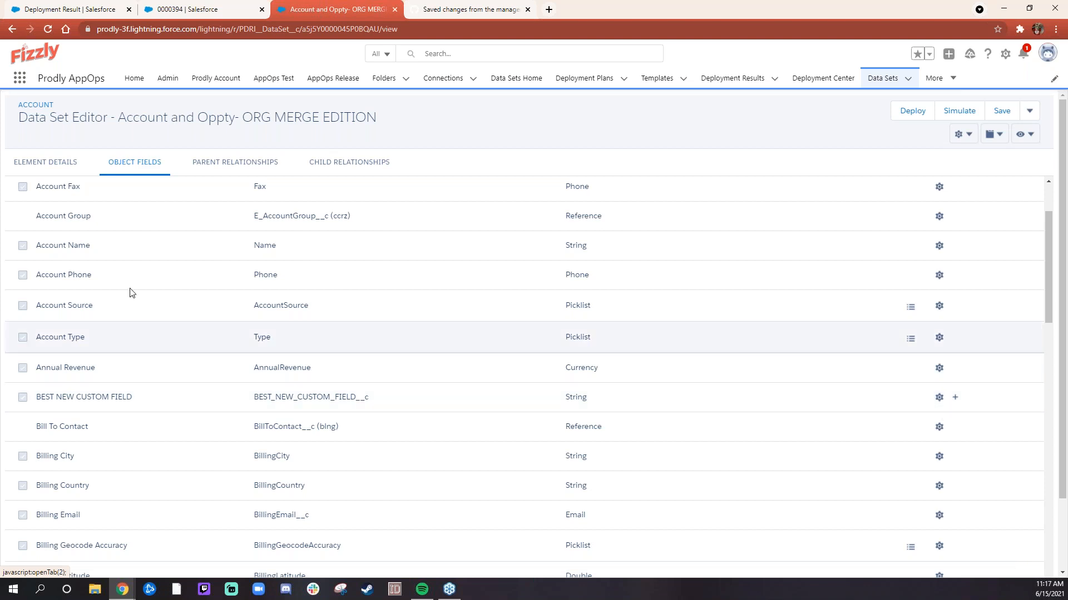
- Check the Account record type transformation configured for Best Random Record Type and close it
left_click(46, 163)
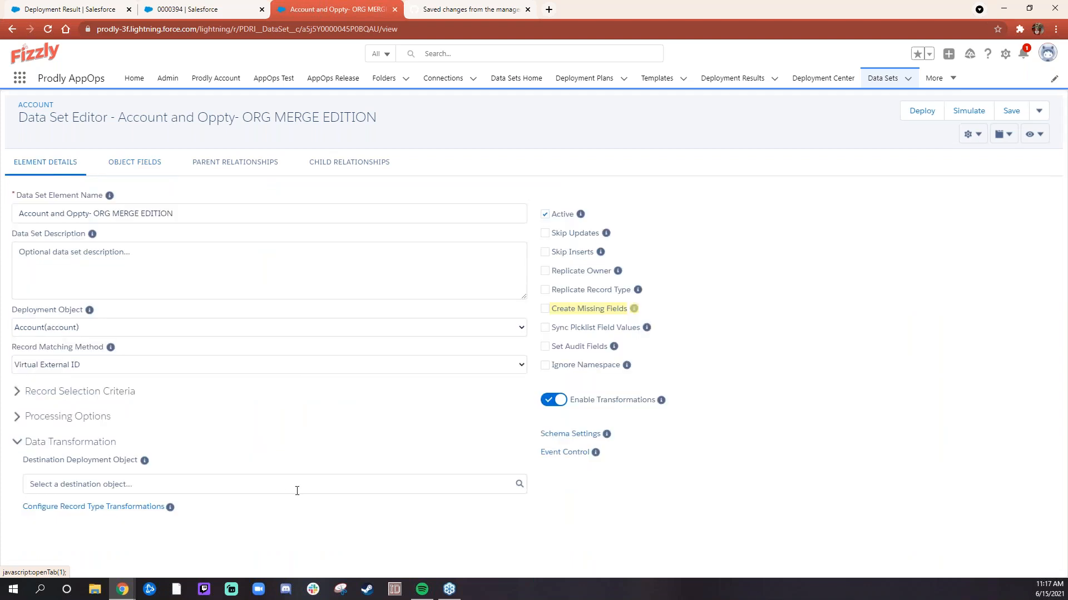
left_click(109, 516)
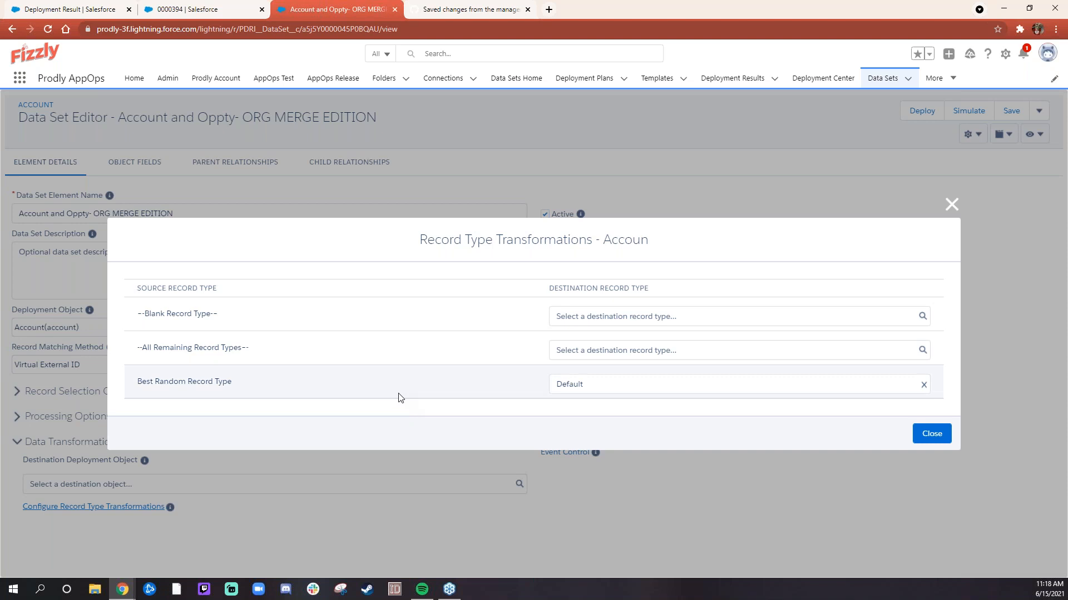
left_click_drag(137, 383, 162, 385)
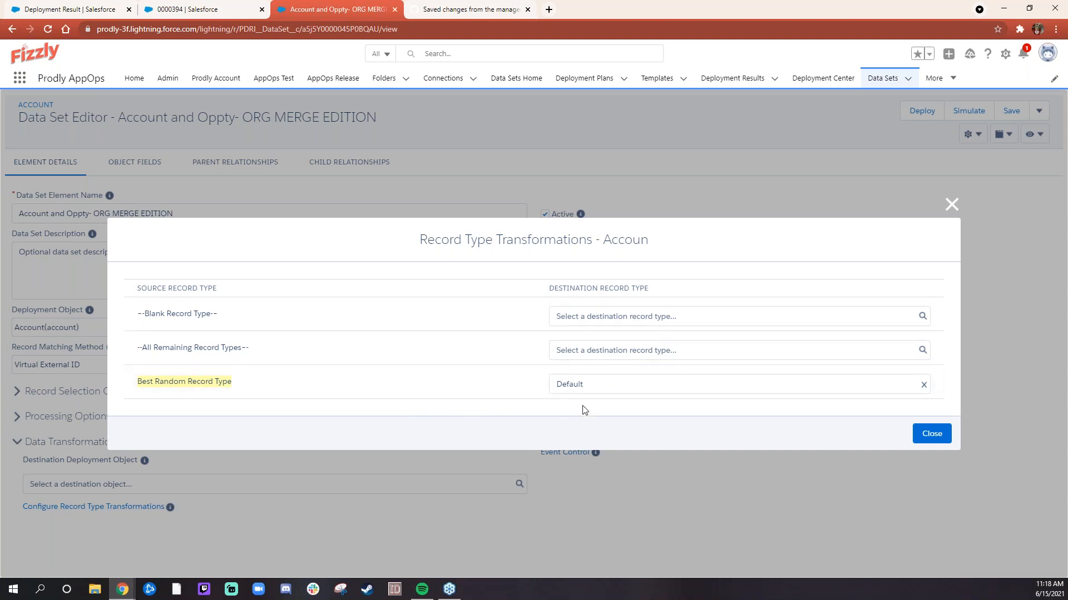
left_click_drag(558, 385, 594, 387)
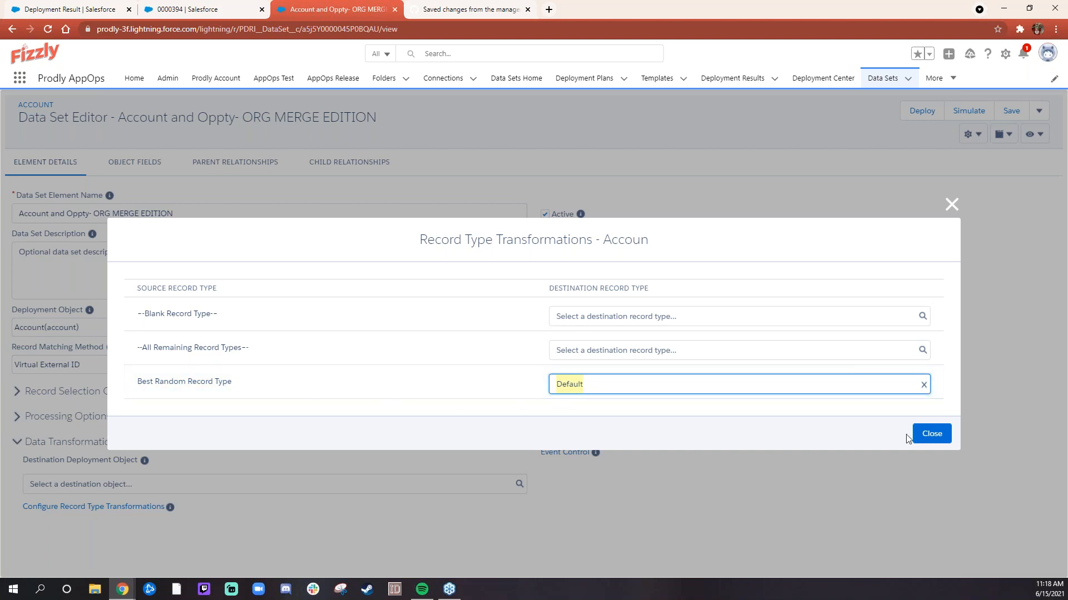
left_click(941, 443)
- Display the data set as a diagram and open Best Misc Custom Obj to check its destination deployment object
left_click(1008, 135)
left_click(1002, 215)
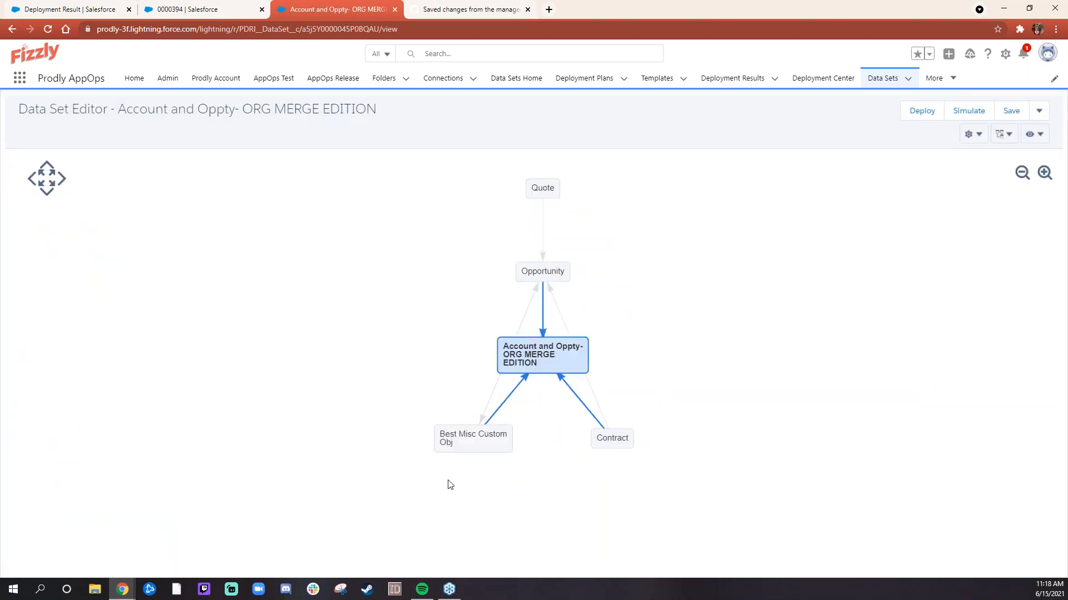
left_click(465, 445)
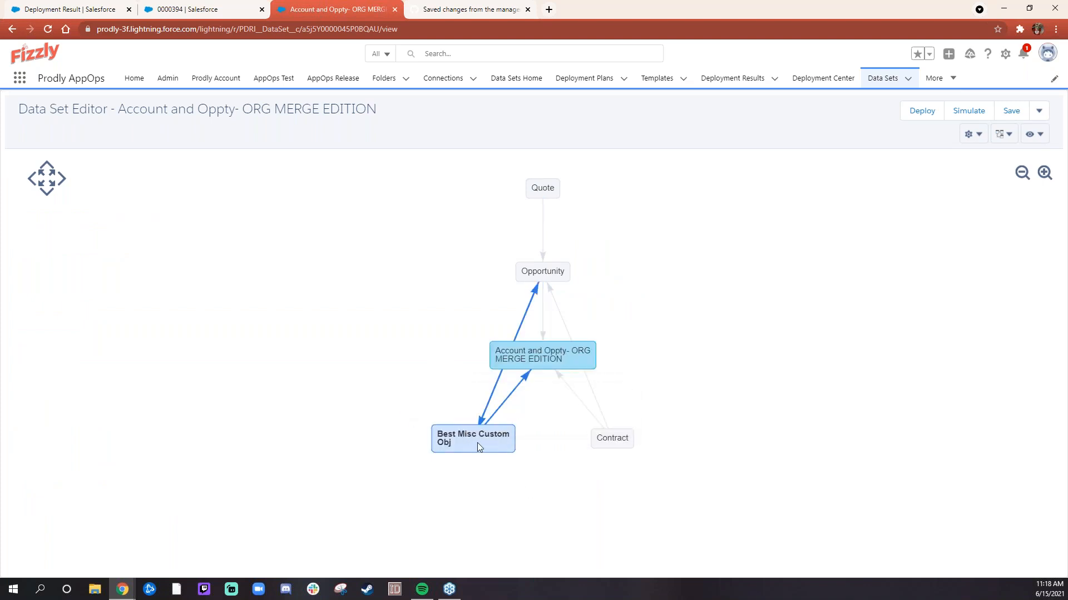
mouse_move(479, 446)
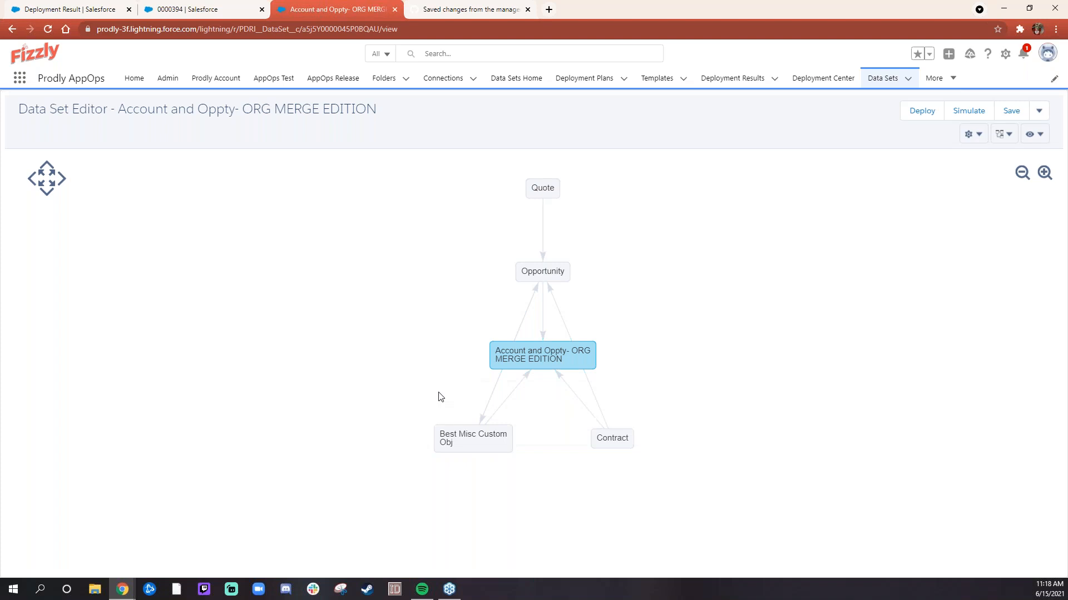
double_click(469, 440)
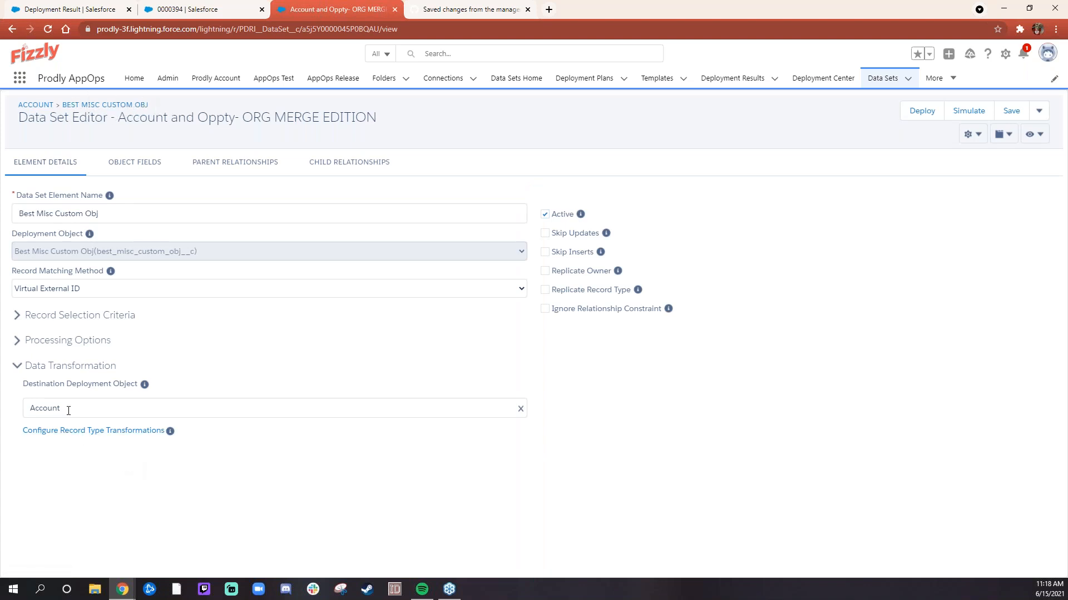
left_click_drag(68, 410, 28, 410)
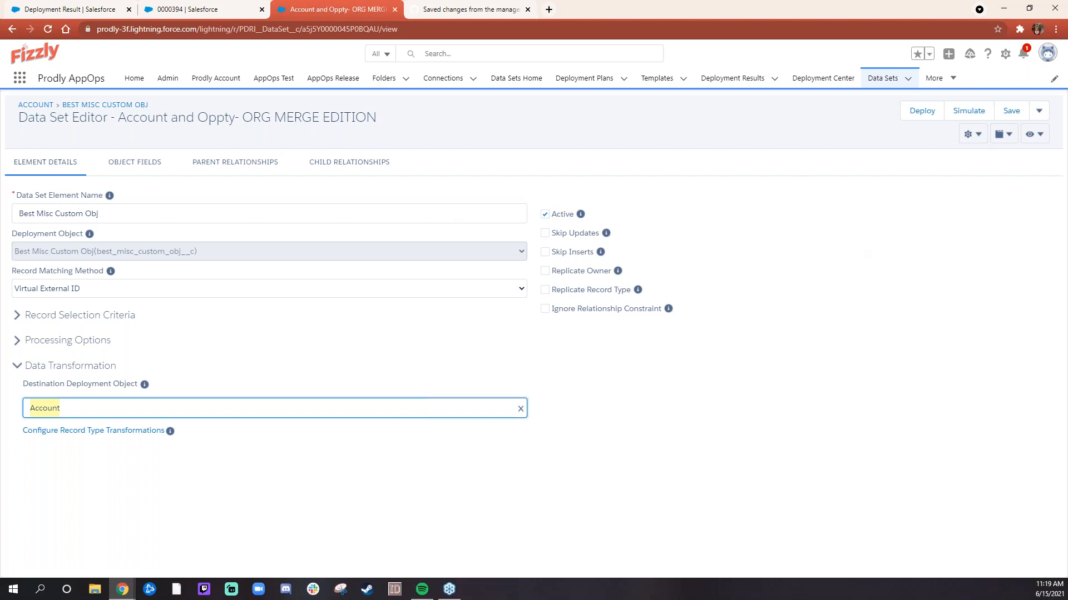
- Open the Opportunity element from the diagram and locate the Confusing Lookup field among its object fields
left_click(998, 138)
left_click(996, 218)
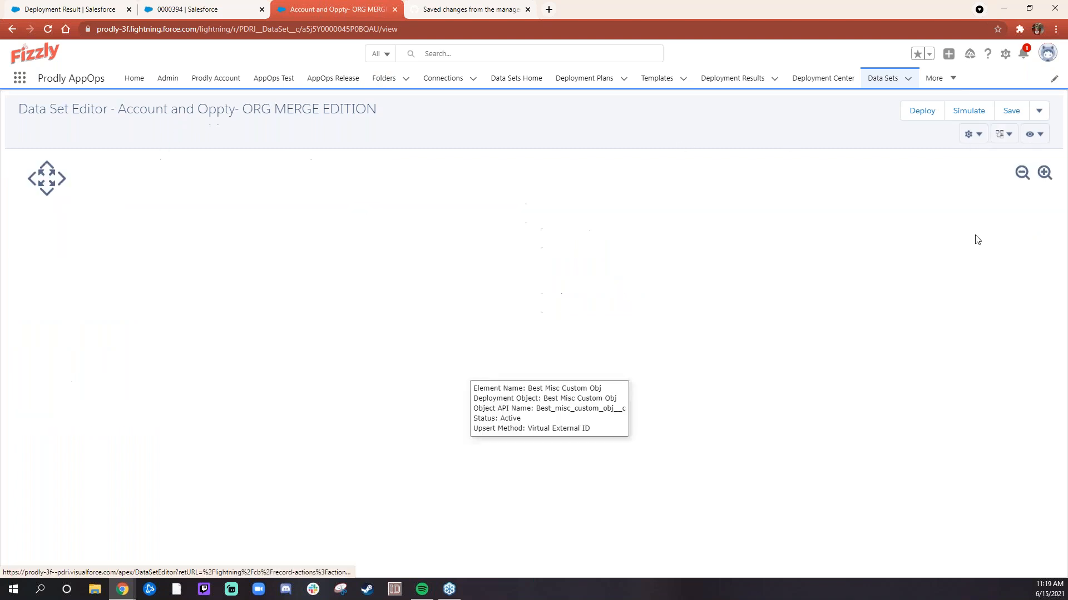
double_click(556, 276)
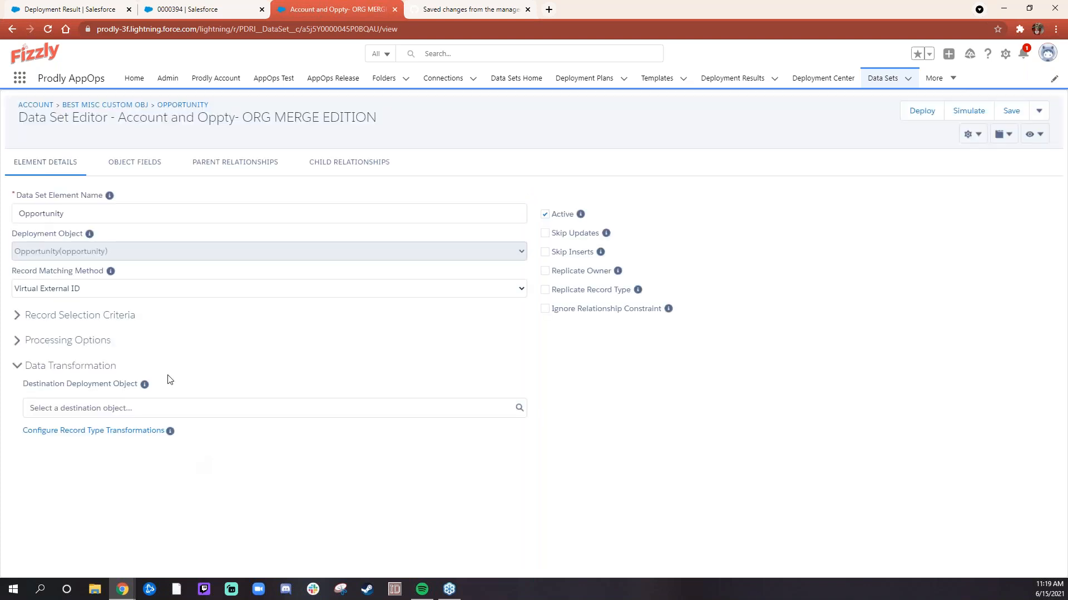
left_click(147, 172)
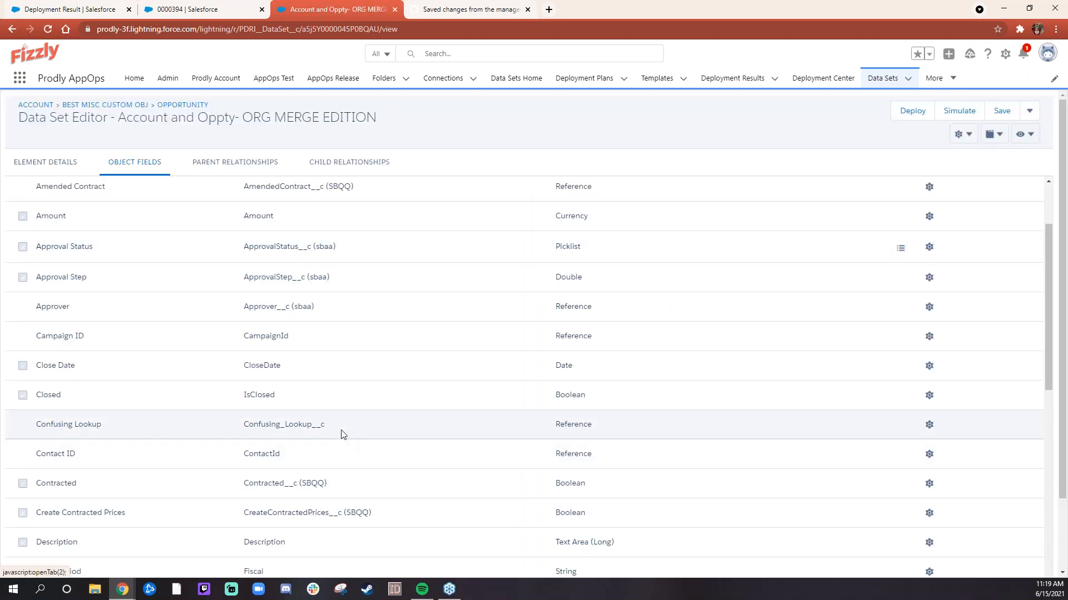
left_click_drag(35, 426, 352, 426)
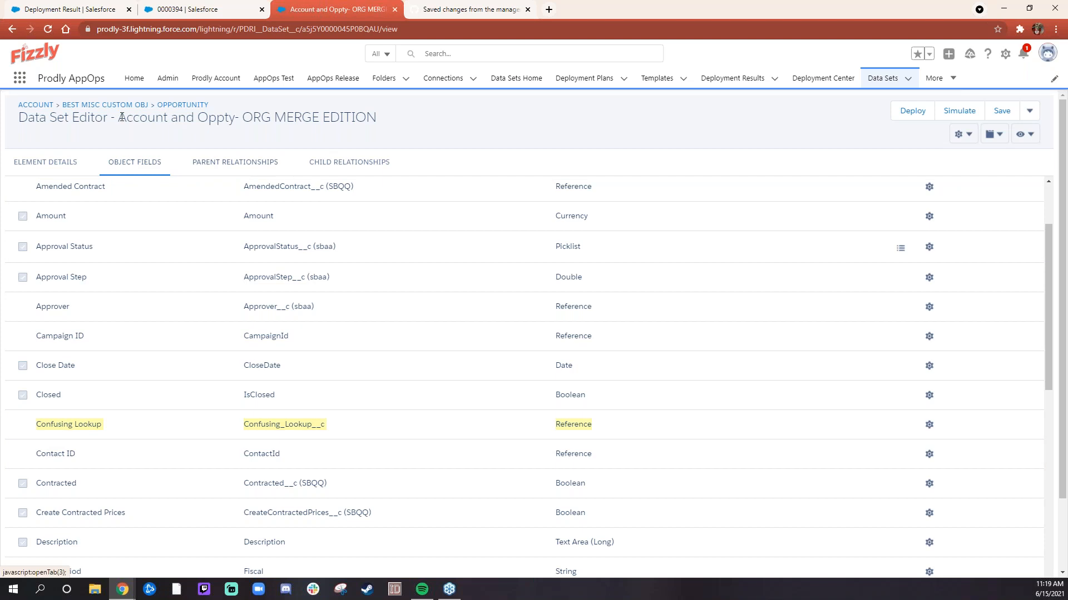
- Examine the destination relationship of Confusing Lookup in the Opportunity parent relationships
left_click(236, 162)
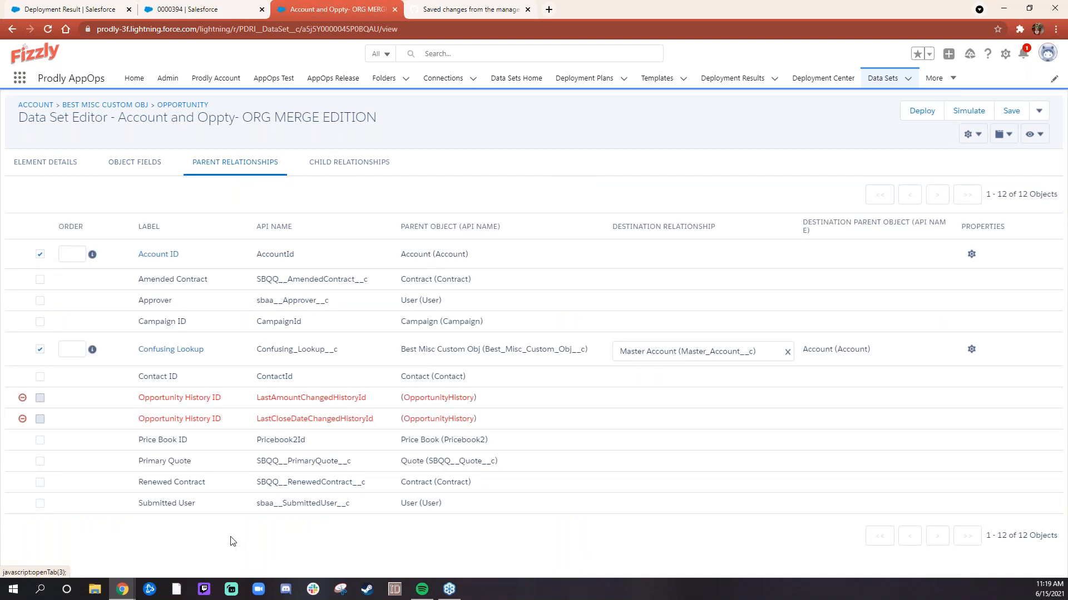
left_click_drag(132, 350, 558, 353)
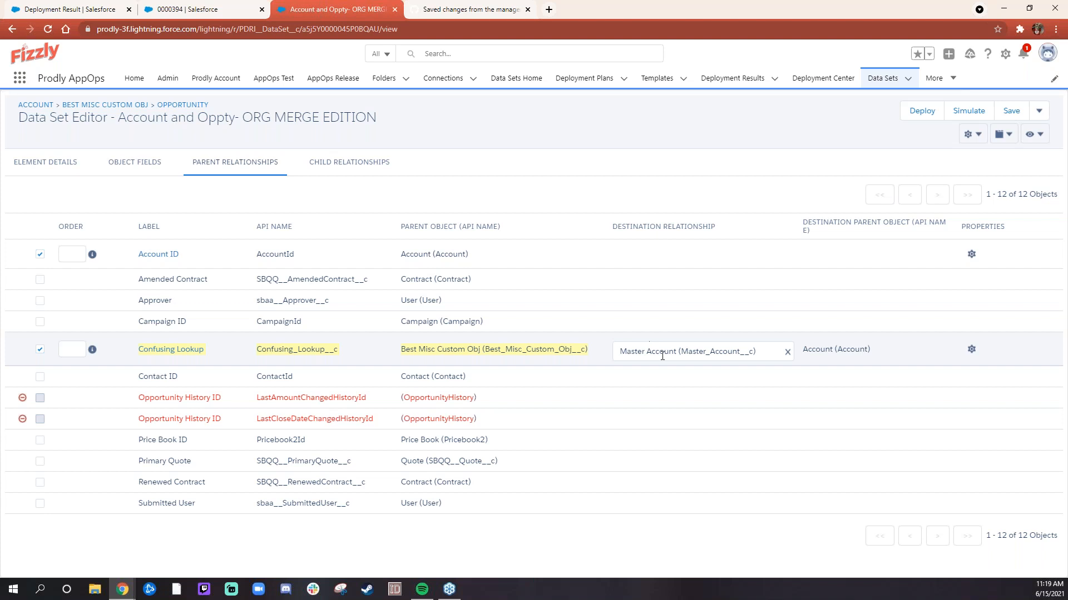
left_click_drag(621, 349, 760, 356)
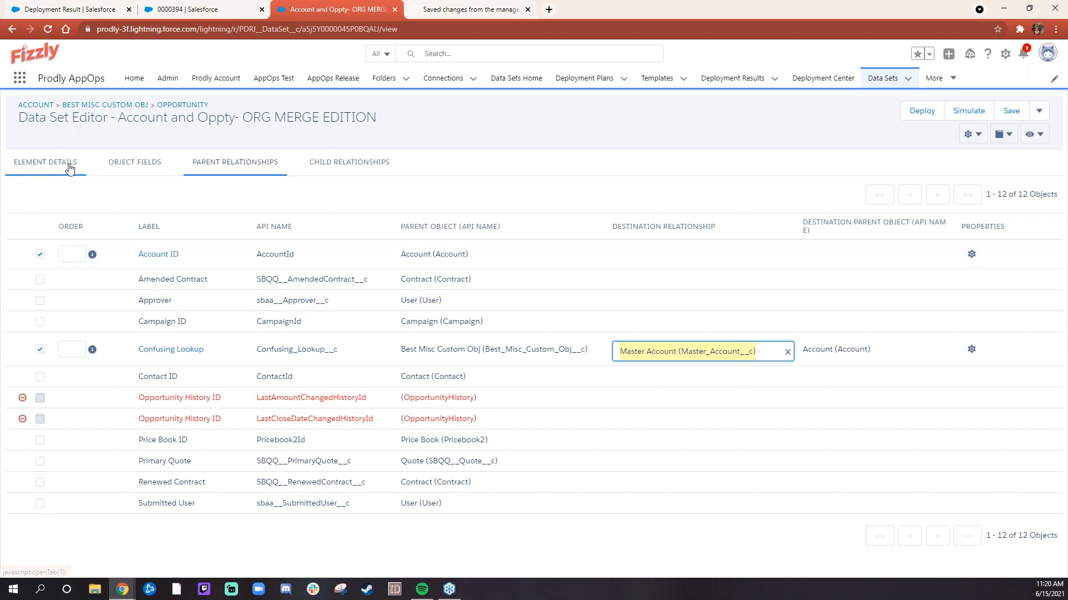
- Return to the Account element and open the Opportunity element from its child relationships
left_click(46, 162)
left_click(64, 104)
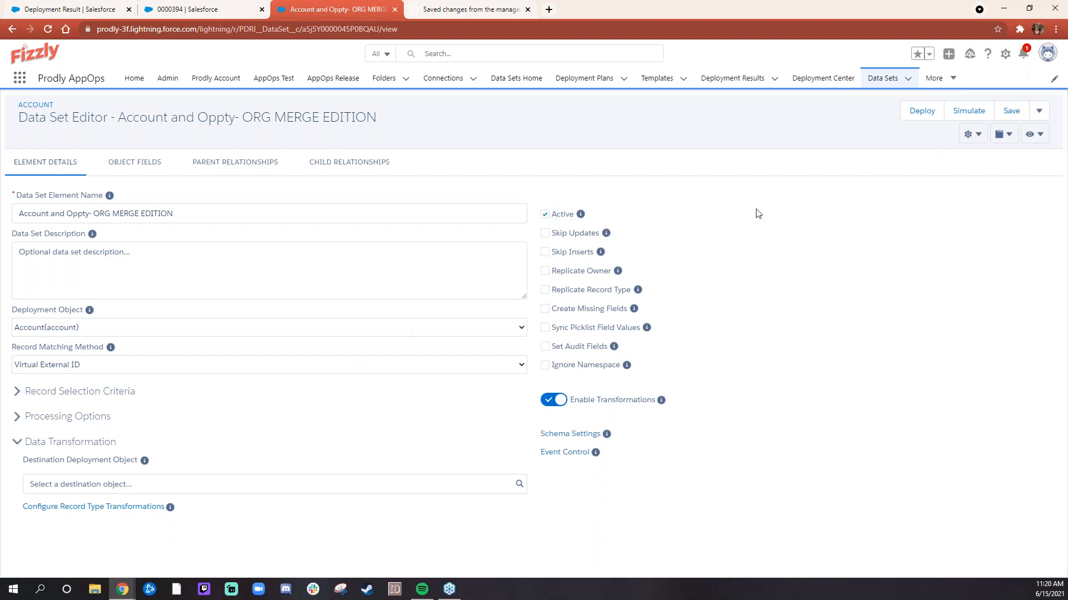
left_click(356, 162)
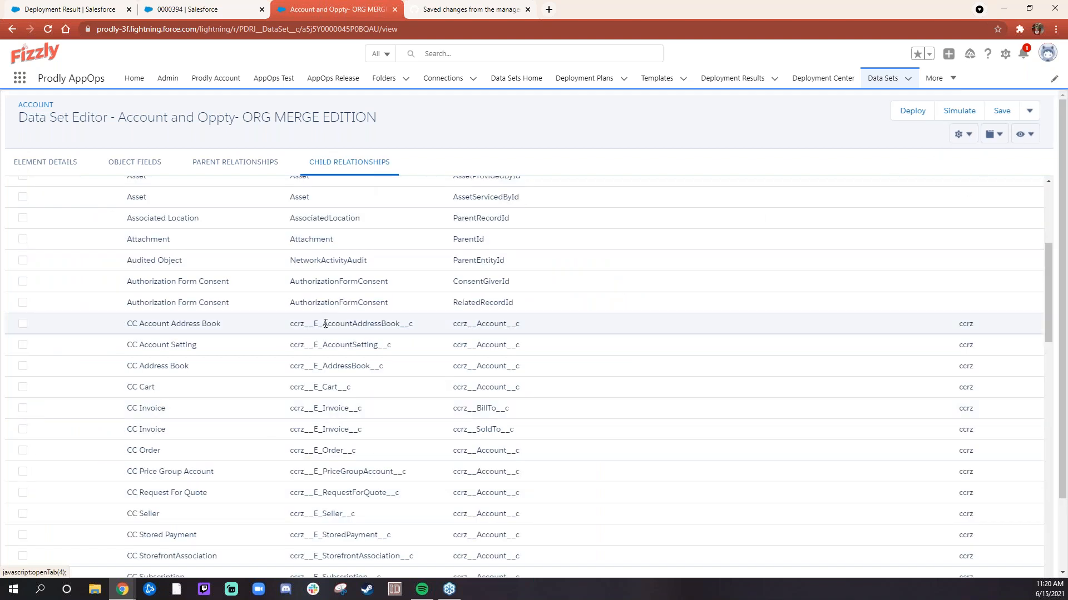
scroll(326, 324, "down", 2)
scroll(326, 324, "down", 15)
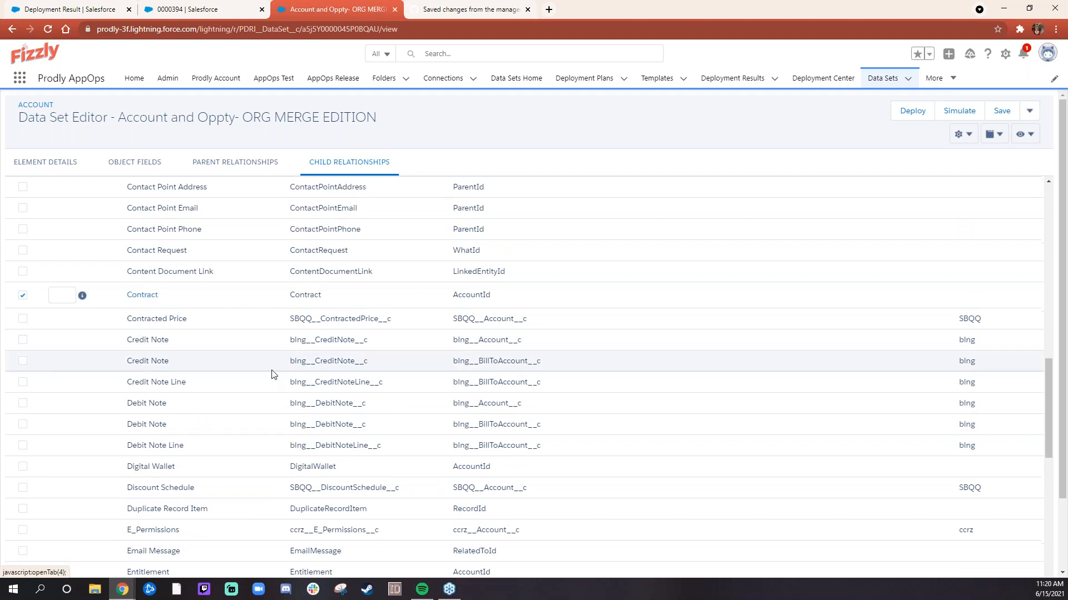
scroll(272, 374, "down", 1)
left_click(150, 366)
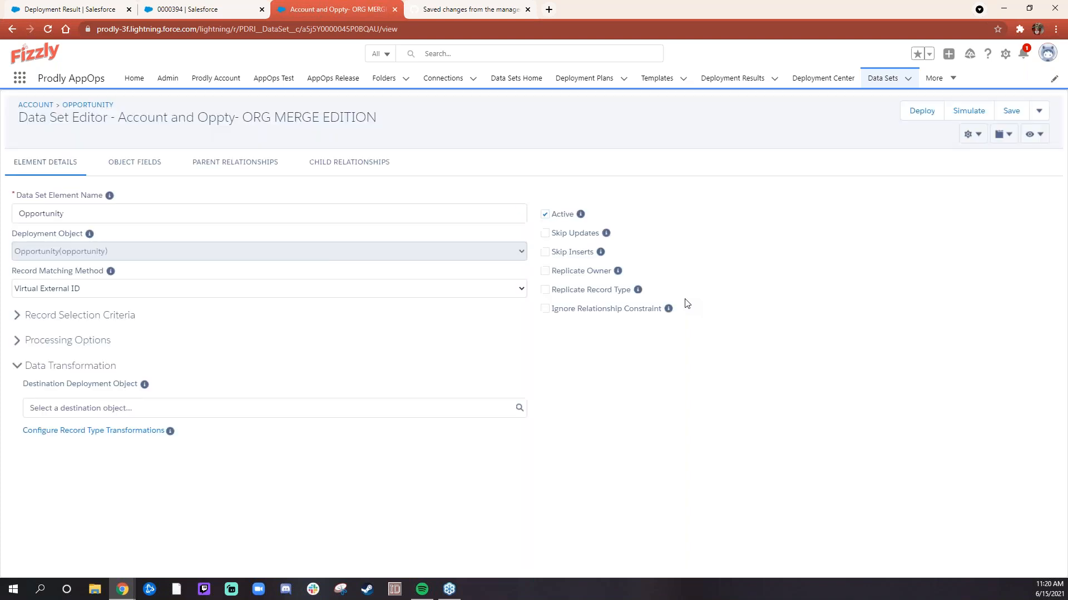
- Review the object fields of Account's child Opportunity and the destination mapping in its parent relationships
left_click(146, 163)
scroll(390, 403, "down", 2)
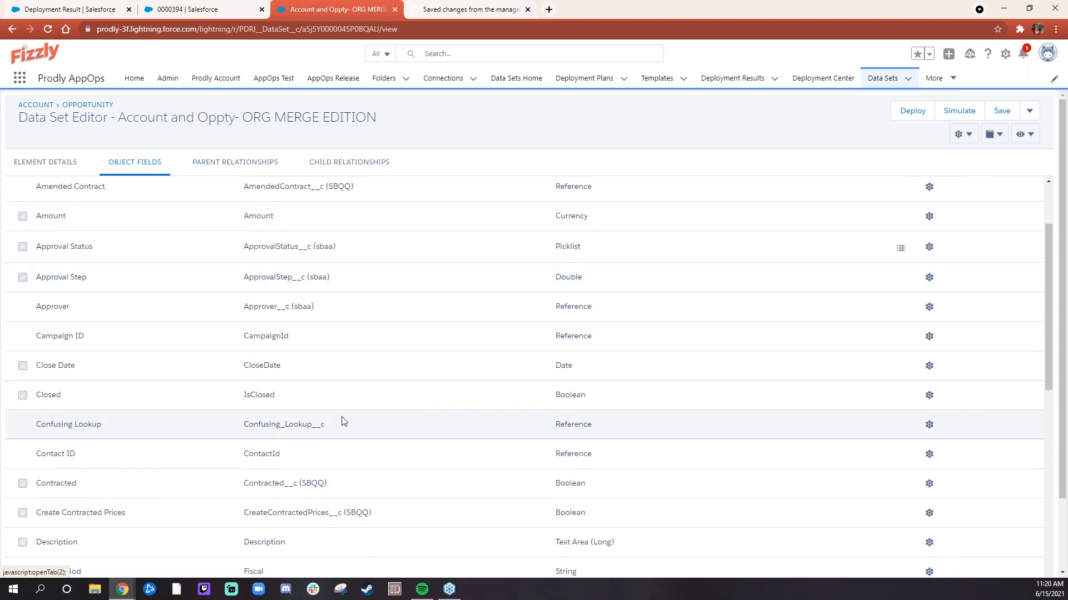
left_click(239, 163)
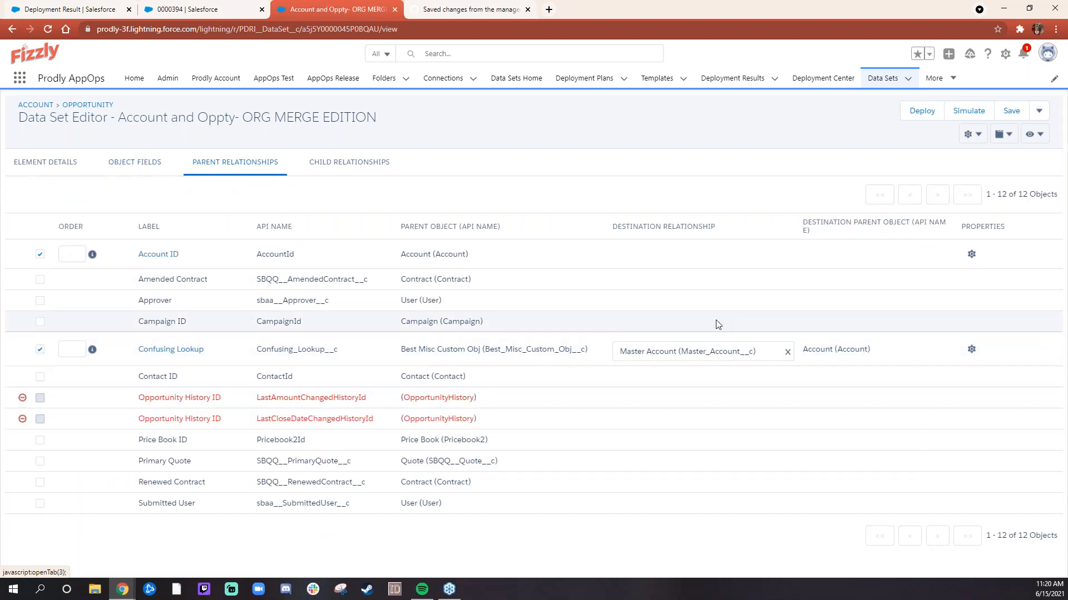
mouse_move(789, 258)
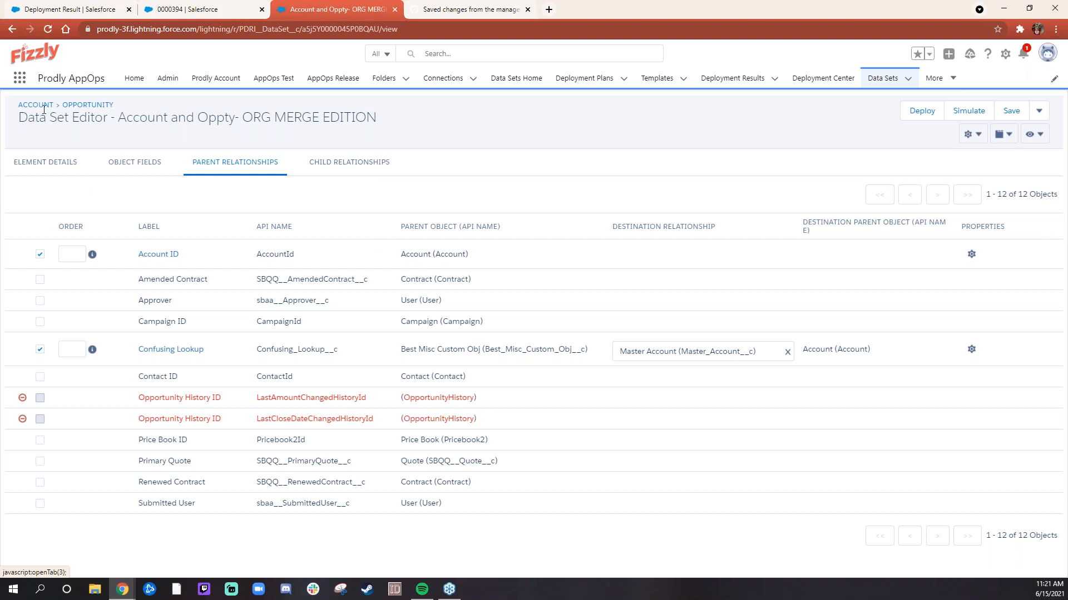
- Display the data set as a diagram and open its Contract element
left_click(1003, 134)
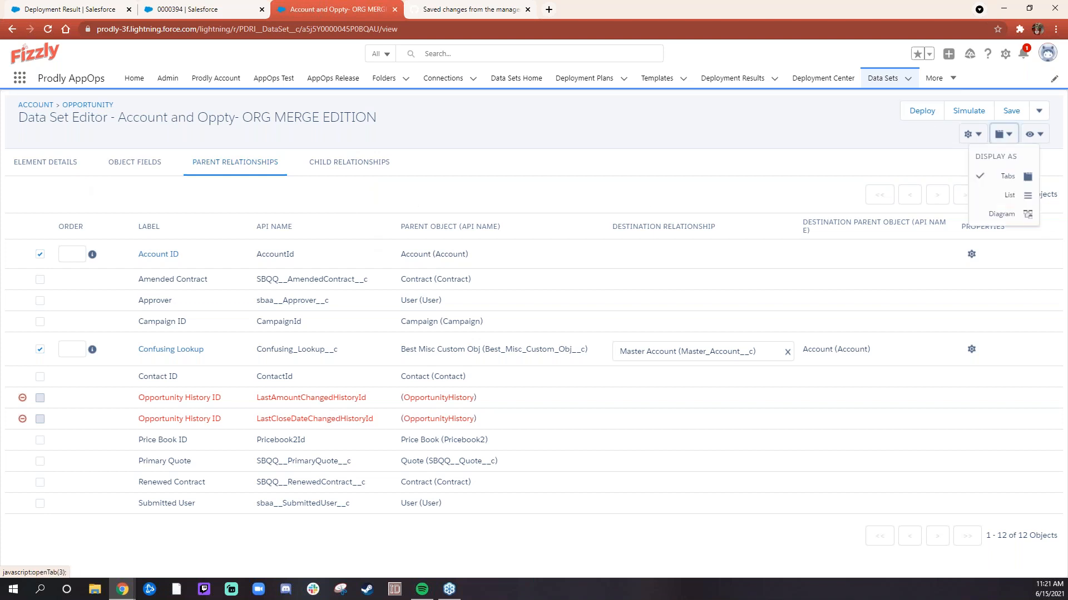
left_click(1001, 215)
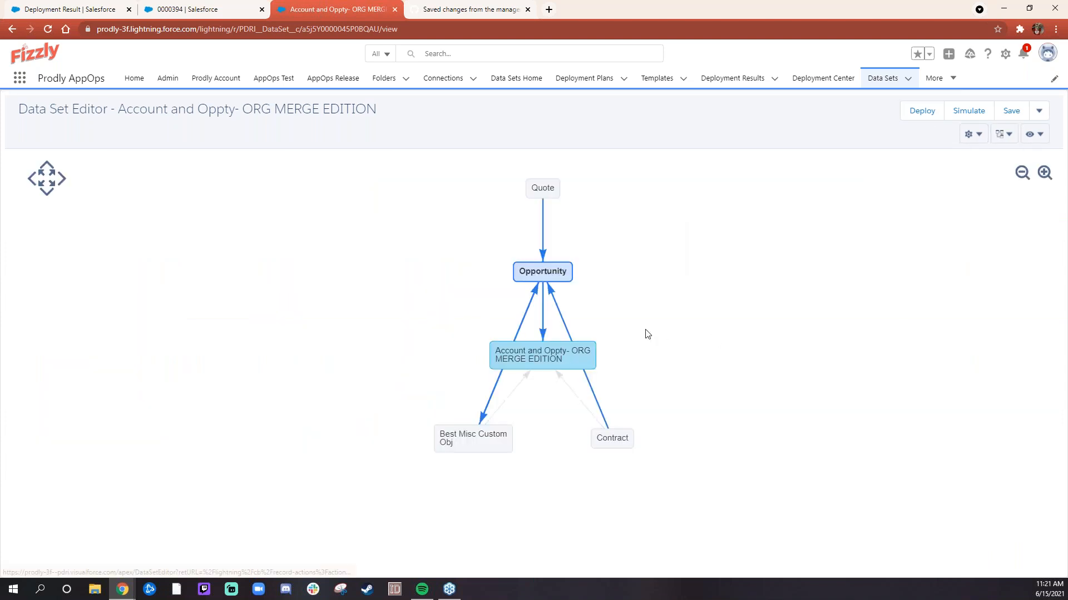
left_click(606, 442)
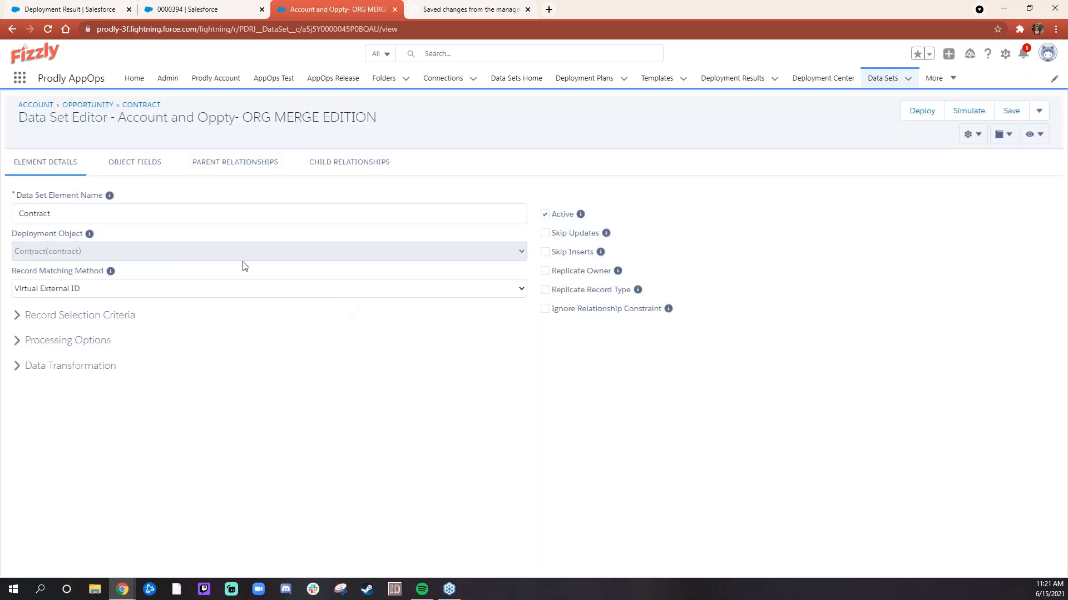
- Locate the Where They At field among Contract's object fields and examine its destination field mapping
left_click(147, 163)
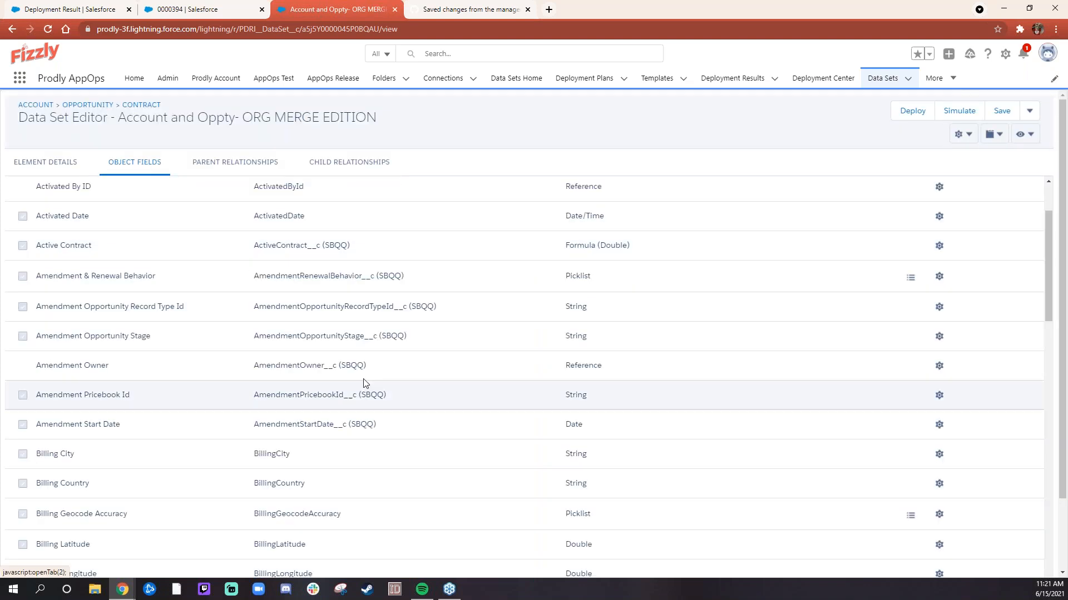
scroll(369, 303, "down", 3)
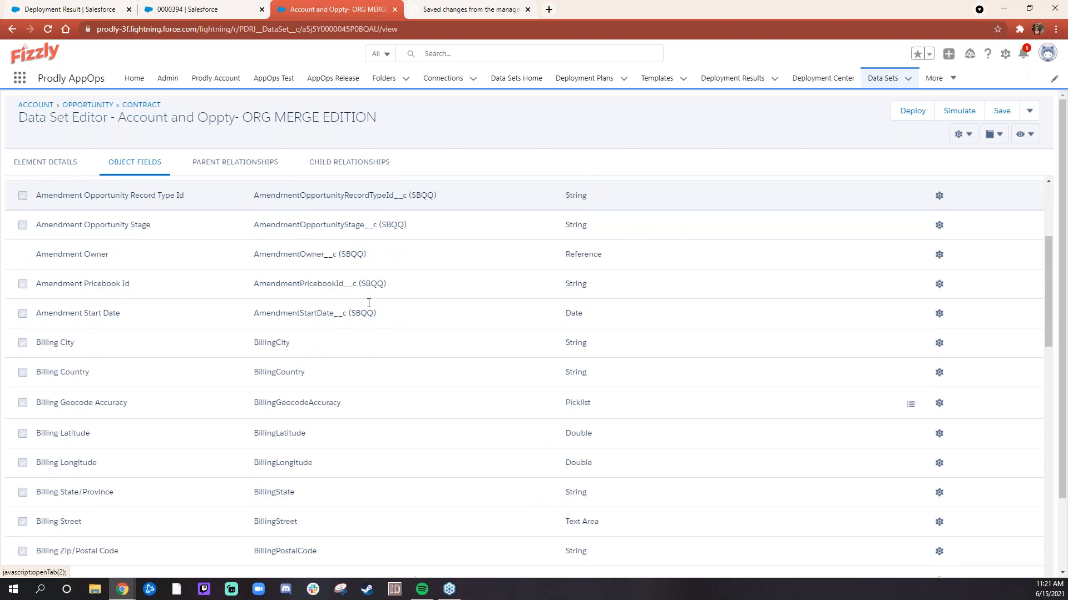
scroll(369, 303, "down", 6)
scroll(367, 305, "down", 15)
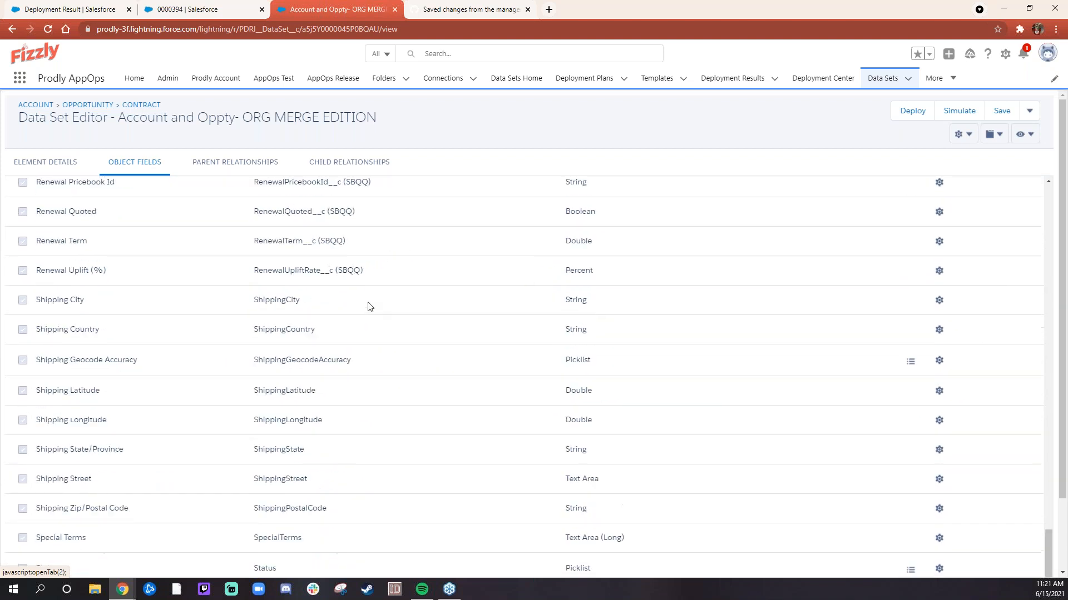
scroll(379, 448, "down", 3)
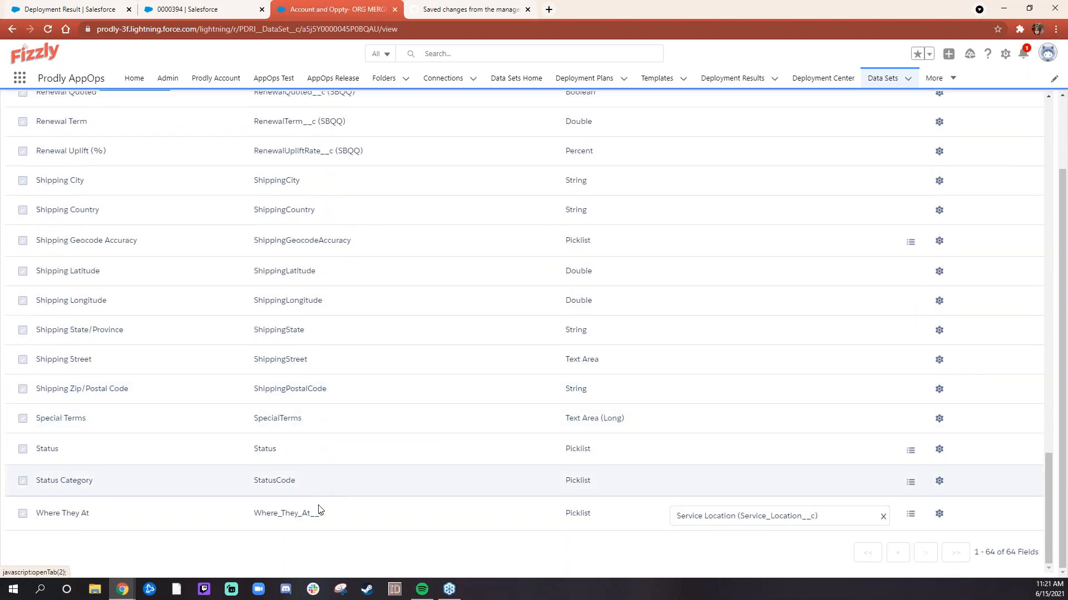
left_click_drag(37, 516, 704, 516)
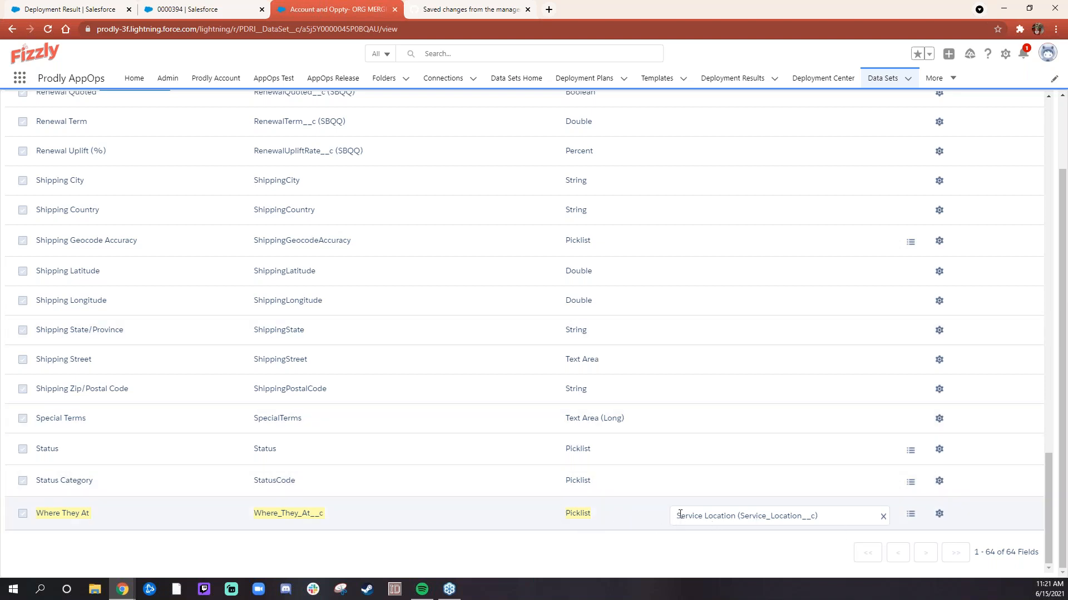
left_click_drag(676, 515, 830, 517)
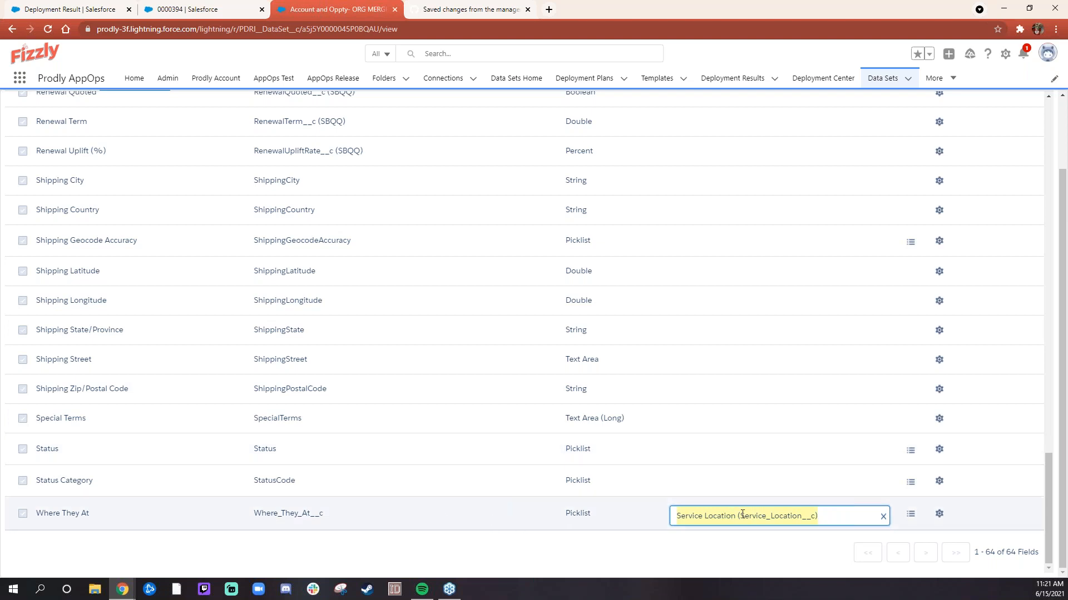
- Review the source-to-destination picklist value transformations of the Where They At field, and close them
left_click(913, 516)
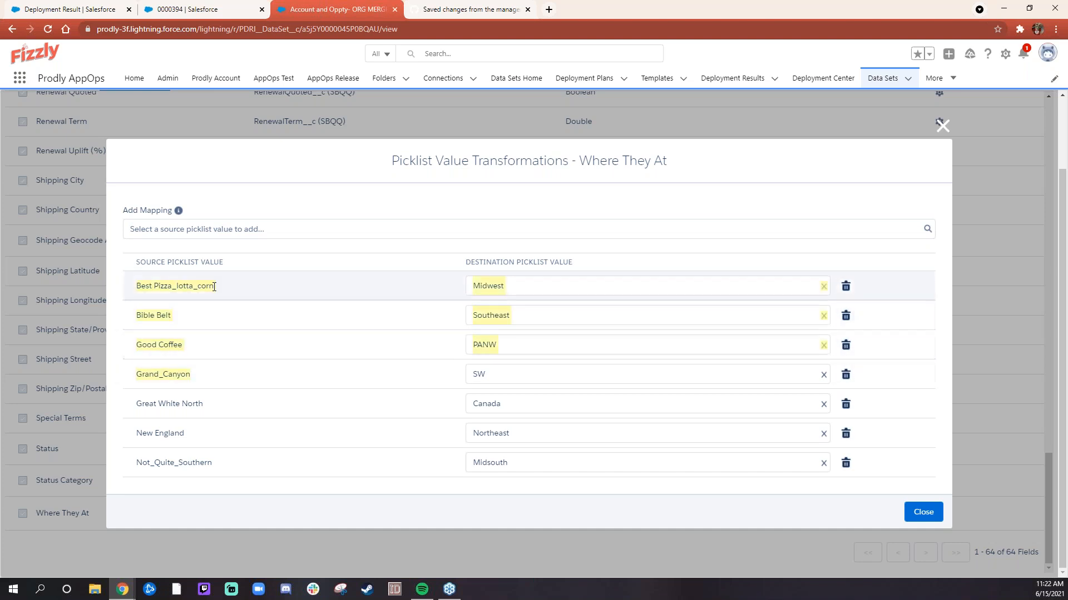
left_click(573, 290)
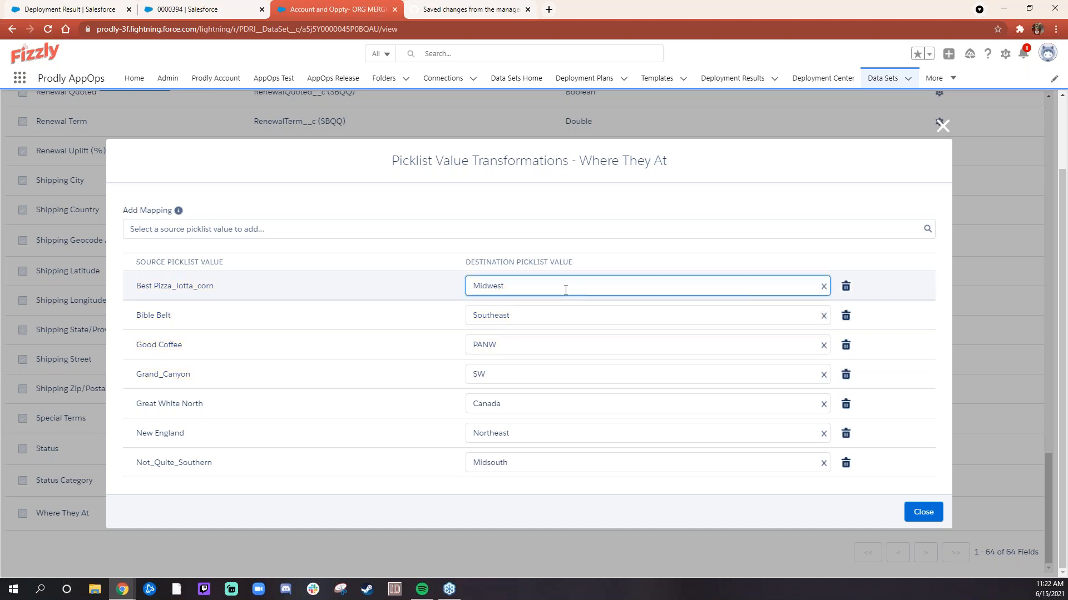
left_click_drag(137, 287, 217, 288)
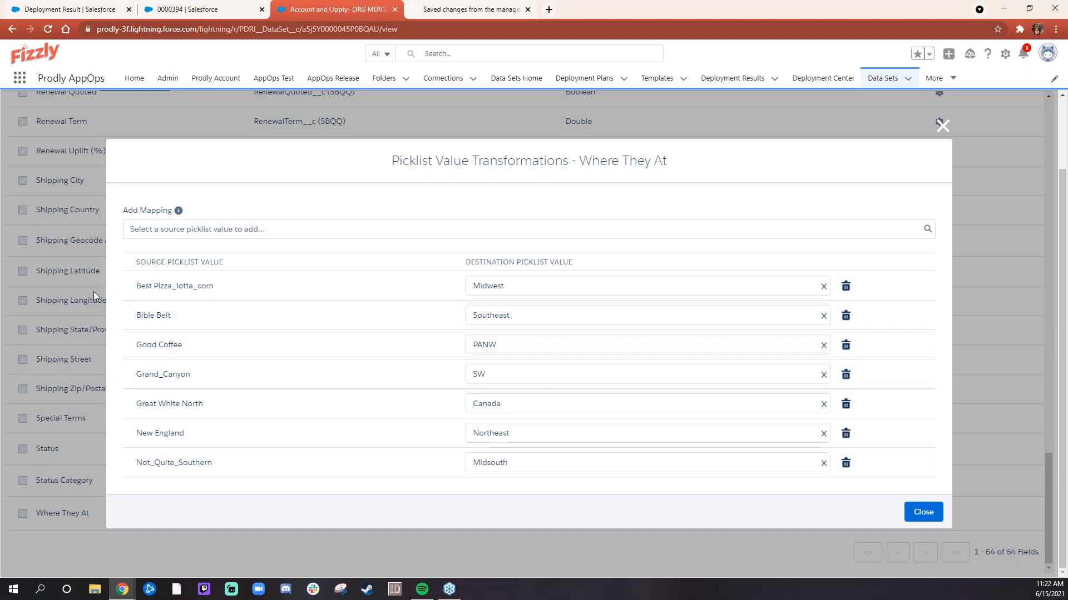
left_click_drag(133, 318, 565, 482)
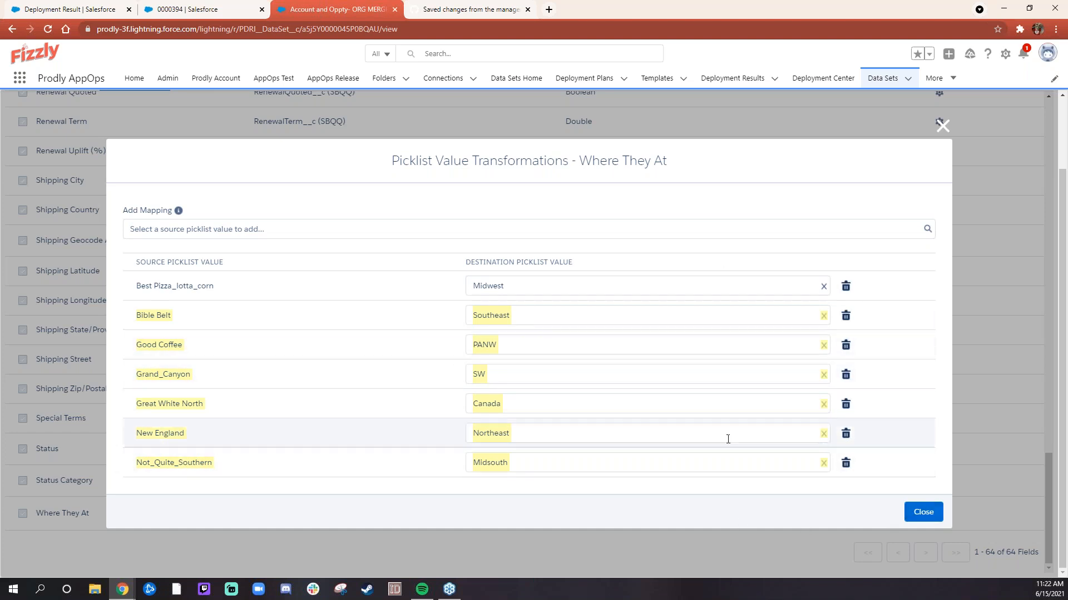
left_click(913, 512)
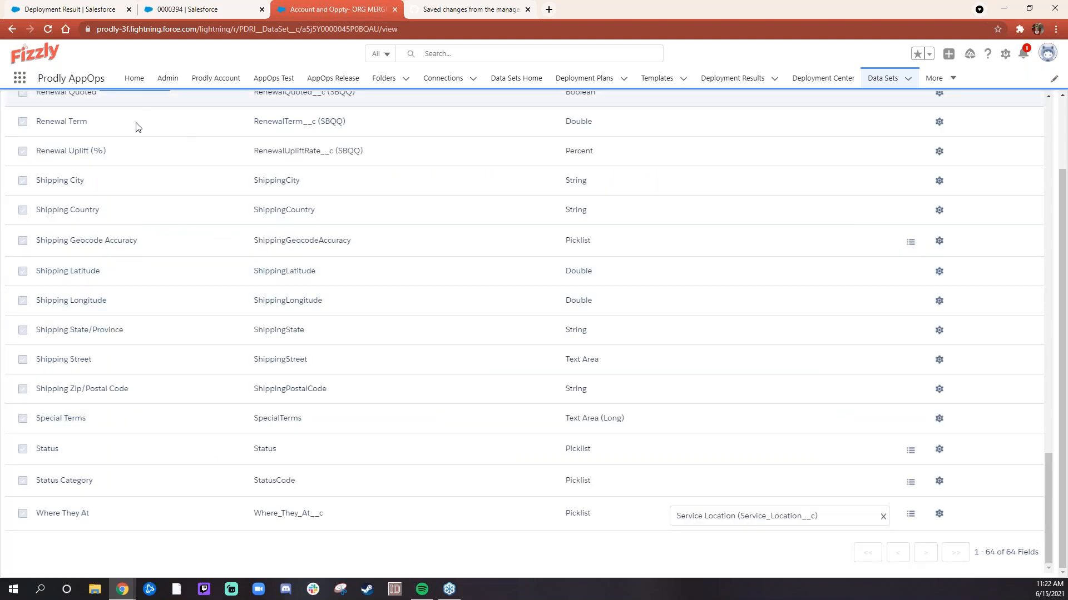
- Switch to the Deployment Results page and view the batch results of the Contract element
scroll(150, 206, "up", 9)
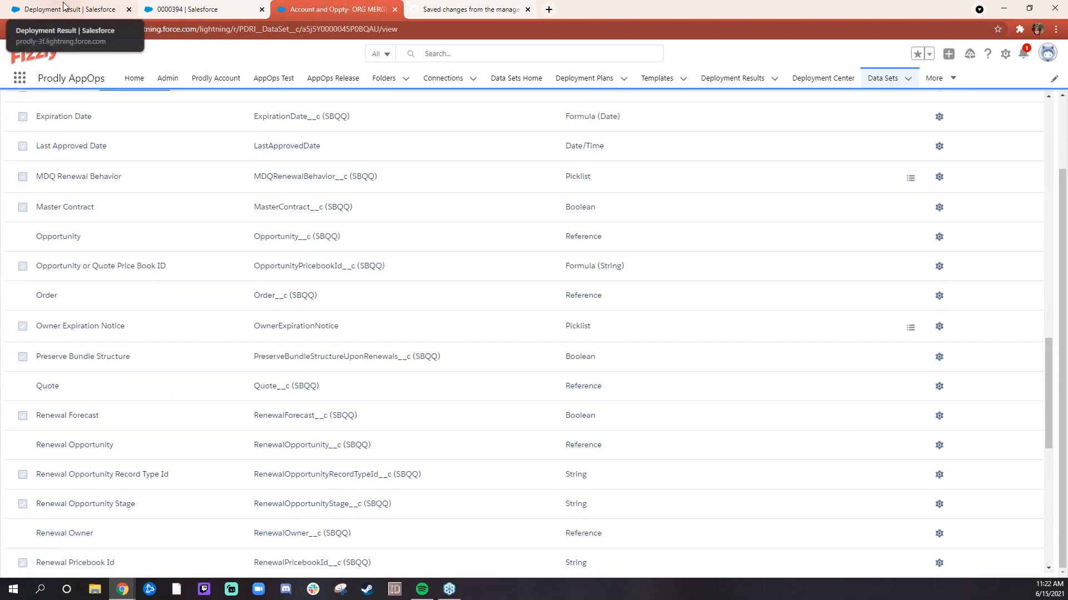
left_click(64, 8)
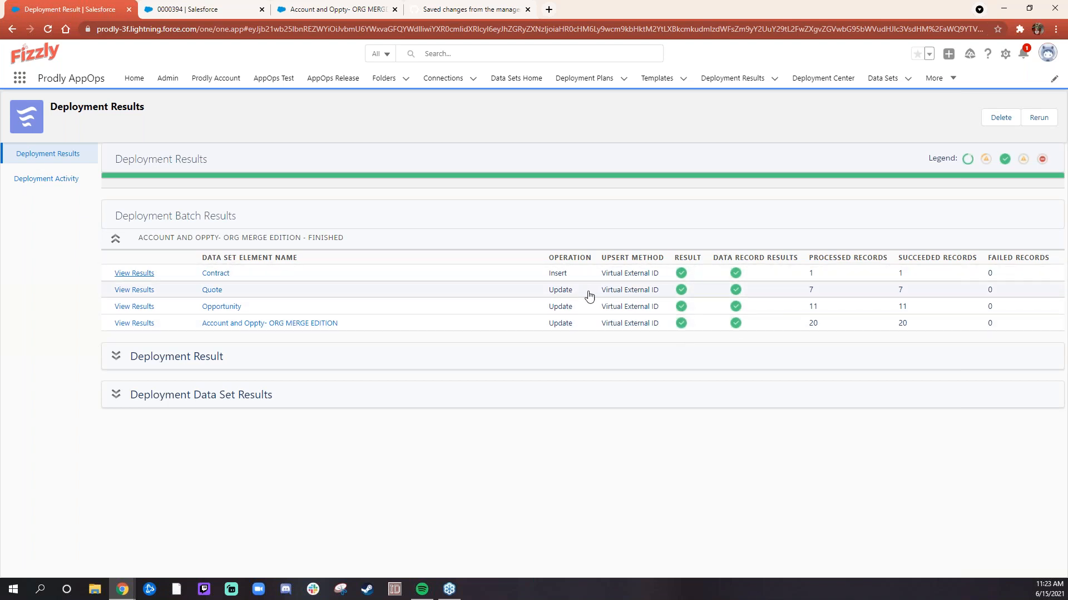
left_click(136, 274)
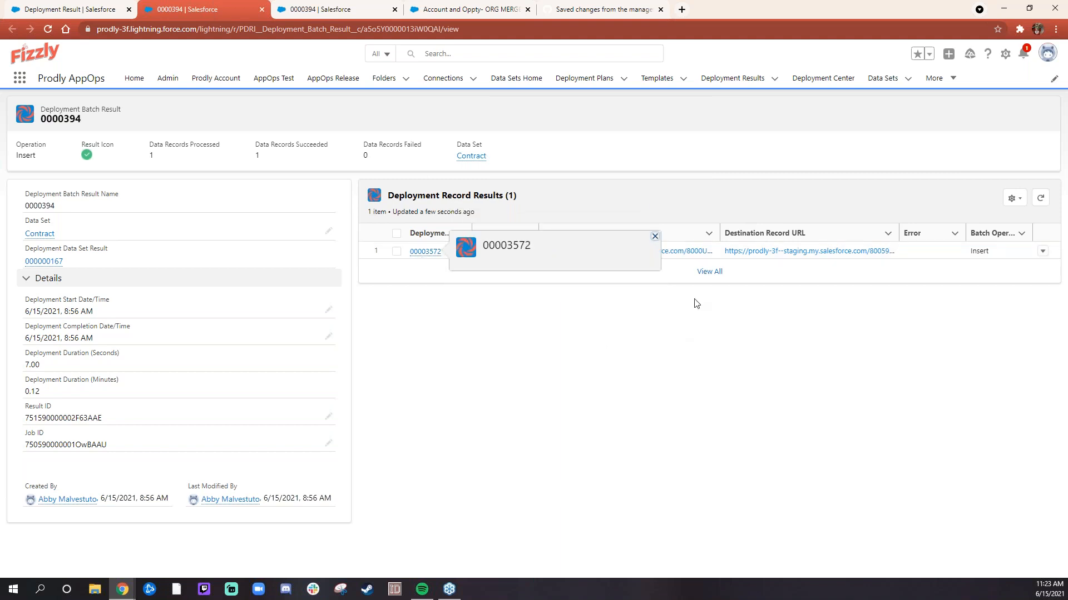
- Open both the source and the destination record of the deployed contract in new browser tabs
right_click(634, 258)
left_click(656, 265)
right_click(807, 256)
left_click(834, 264)
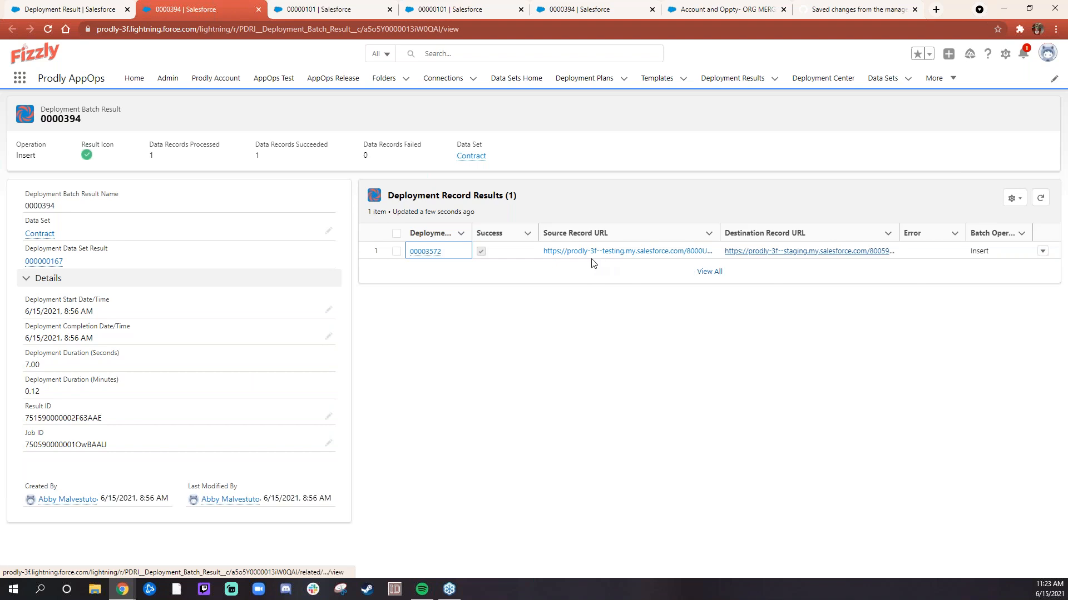
- Examine the Where They At value in the details of the source contract in the TESTING sandbox
left_click(301, 7)
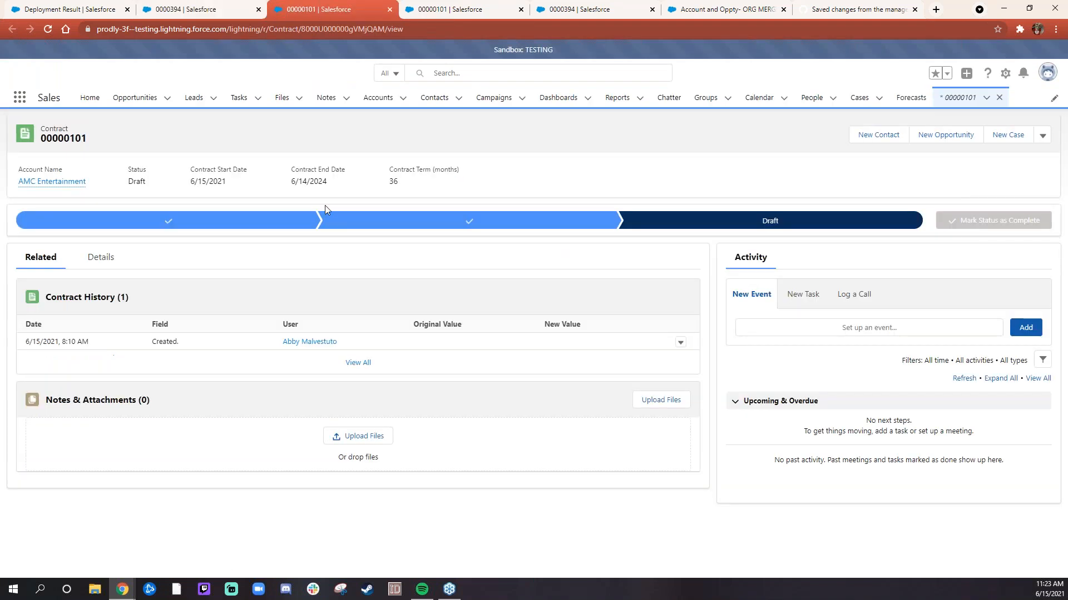
left_click(101, 257)
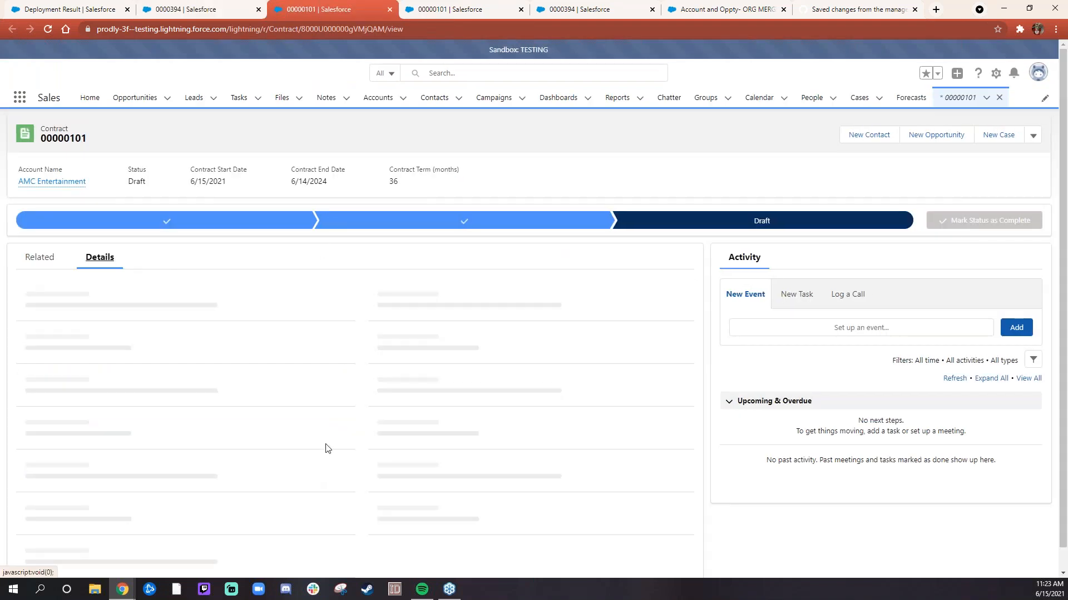
scroll(310, 421, "down", 1)
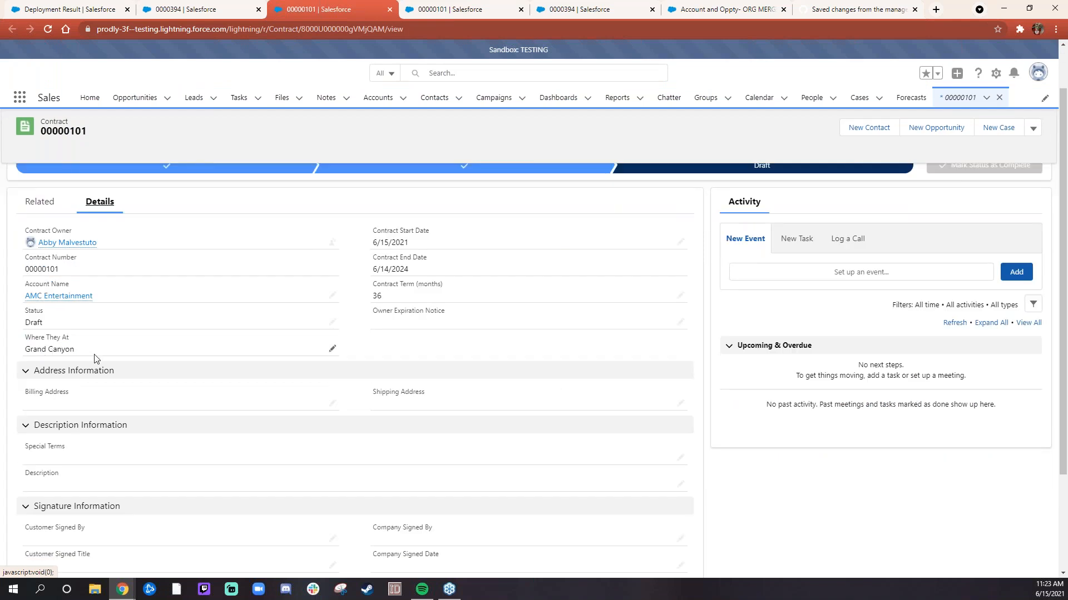
left_click_drag(74, 349, 34, 349)
left_click(386, 189)
- Examine the Service Location value in the details of the destination contract in the Staging sandbox
left_click(439, 9)
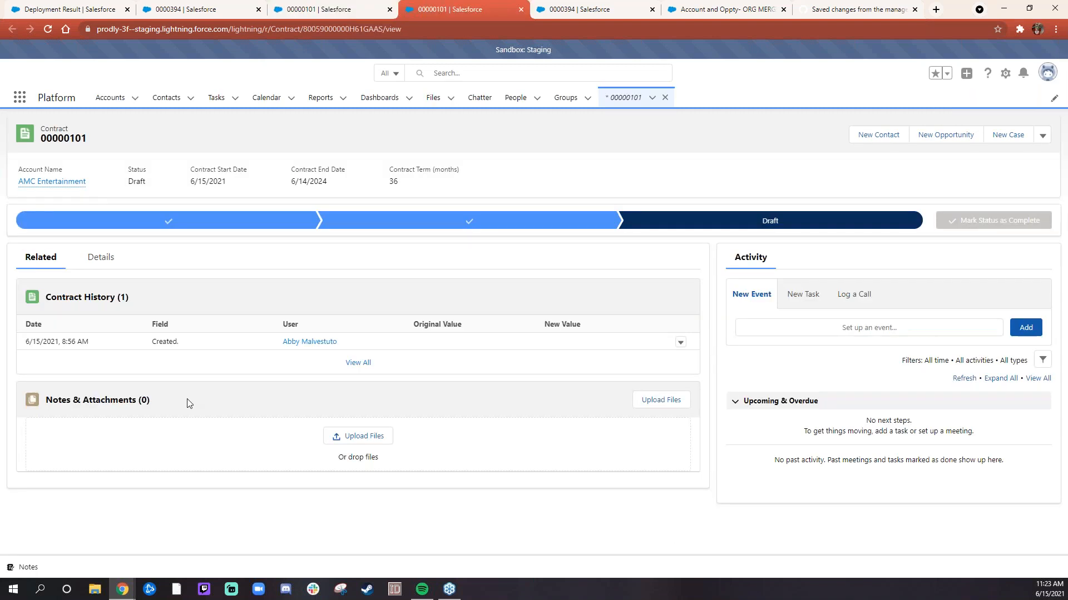
left_click(105, 257)
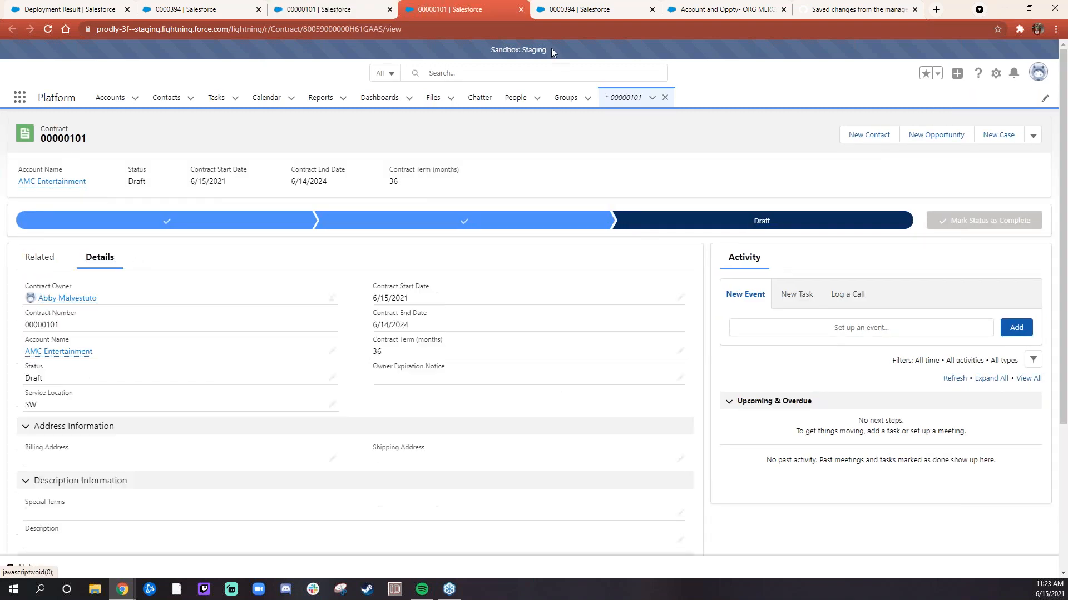
left_click_drag(551, 49, 490, 49)
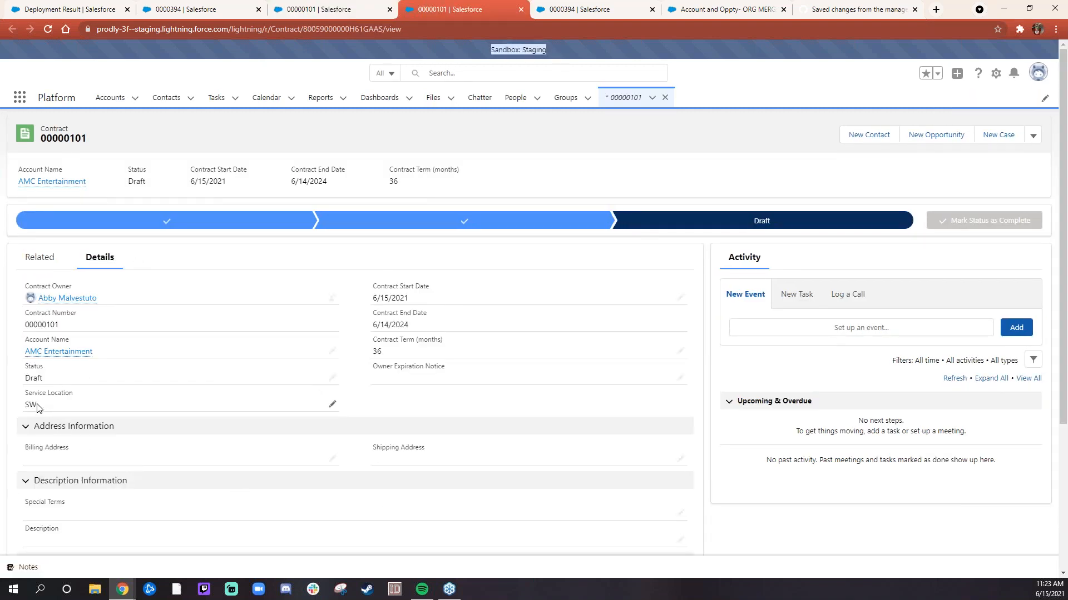
left_click_drag(38, 407, 26, 404)
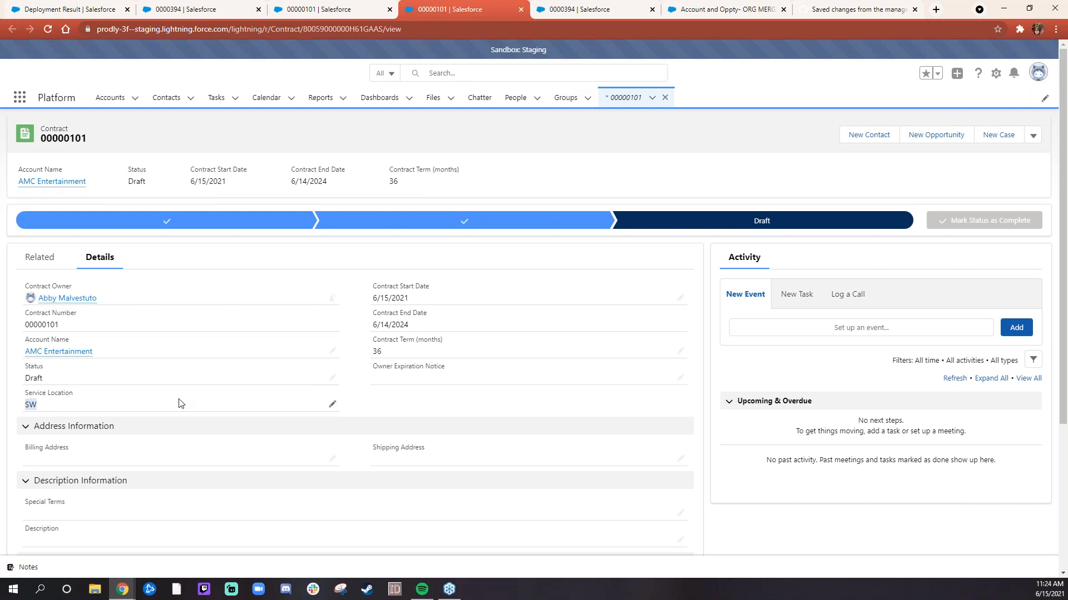
- Compare the source and destination contracts once more and return to the Deployment Results page
left_click(343, 8)
left_click(440, 8)
left_click(352, 9)
left_click(213, 9)
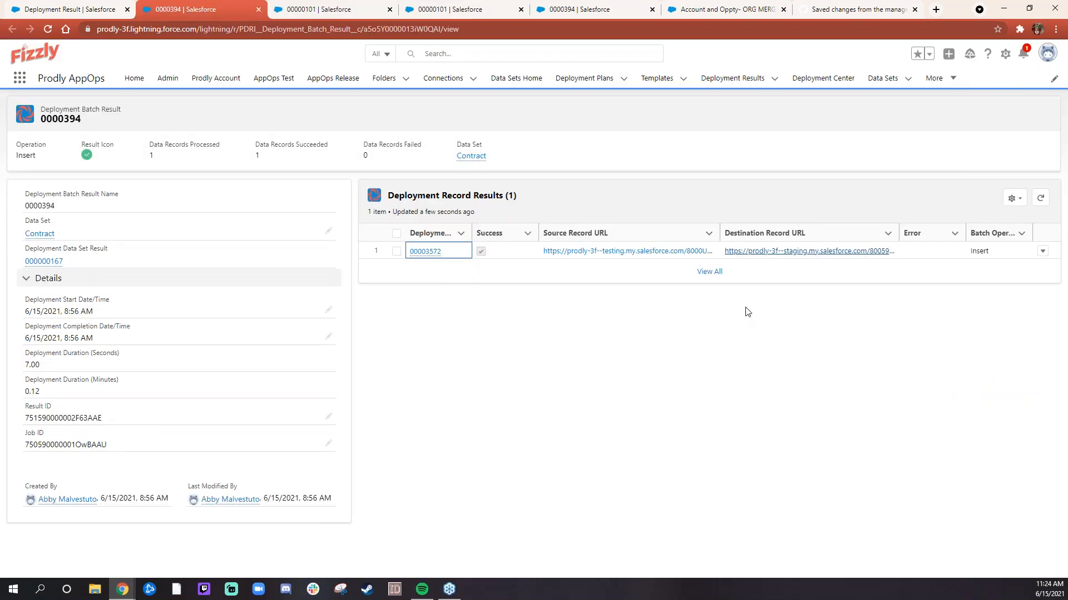
left_click(91, 9)
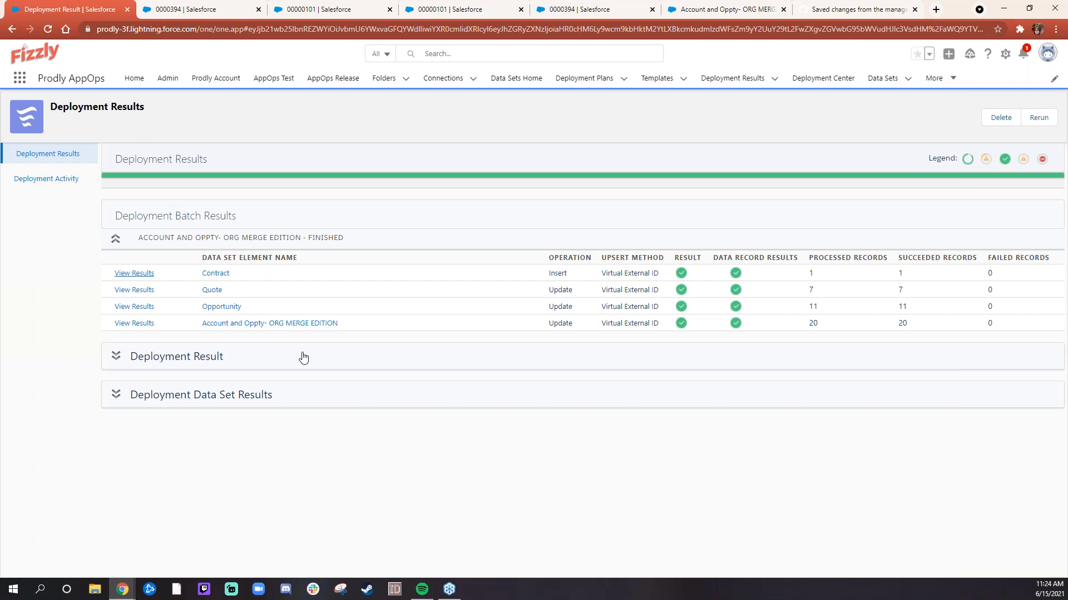